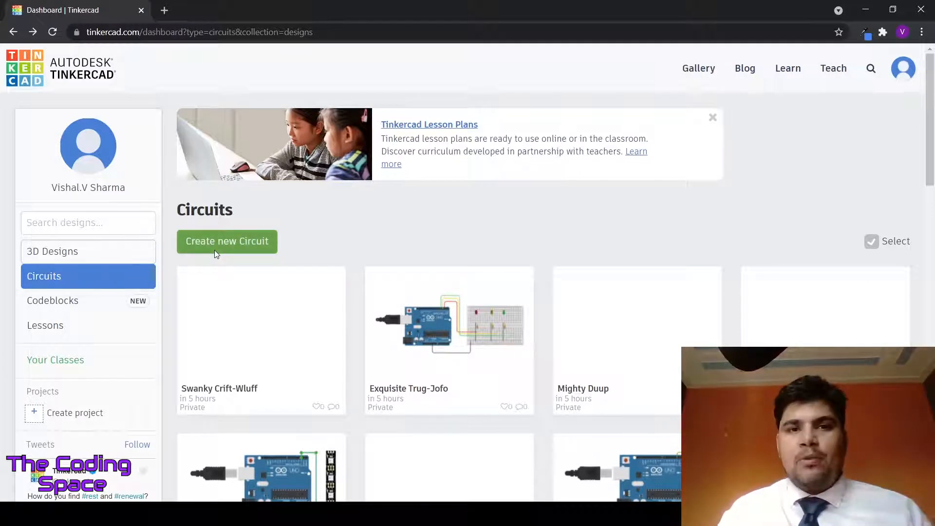
- Create a new circuit design
click(228, 242)
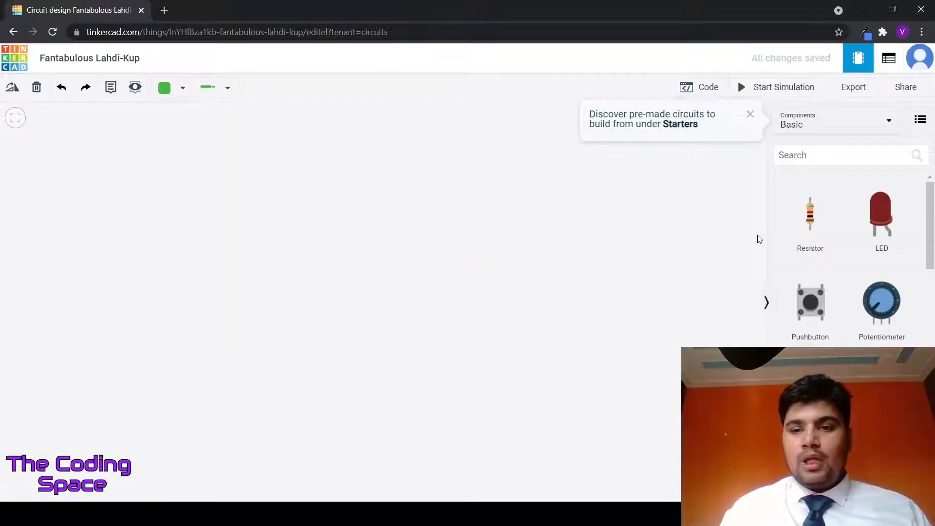
- Look through the Basic components library to see which parts are available for the circuit
scroll(888, 236, down, 6)
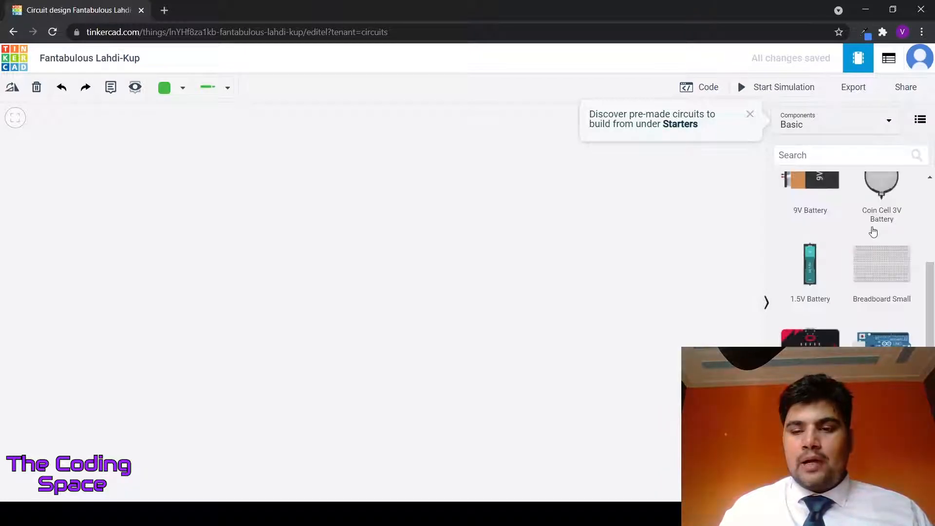
scroll(872, 229, down, 10)
scroll(862, 324, up, 10)
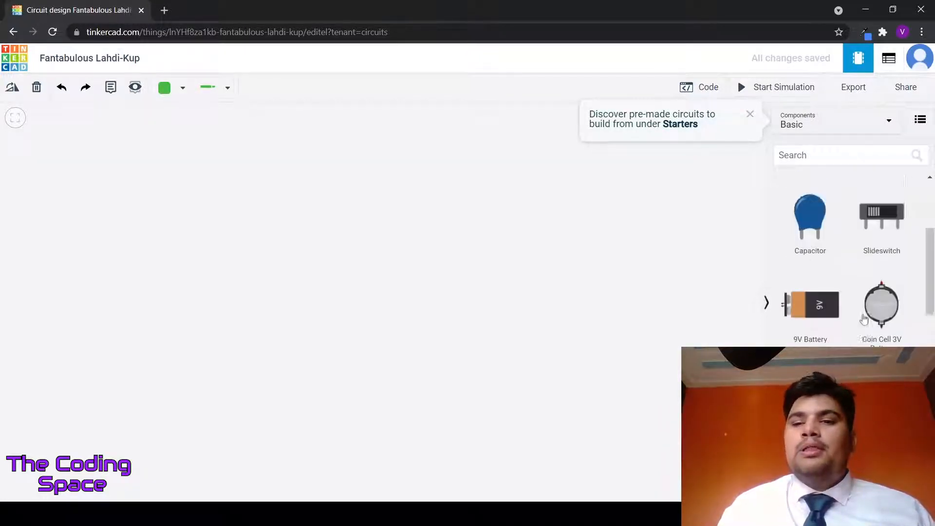
scroll(846, 235, down, 5)
scroll(845, 235, up, 5)
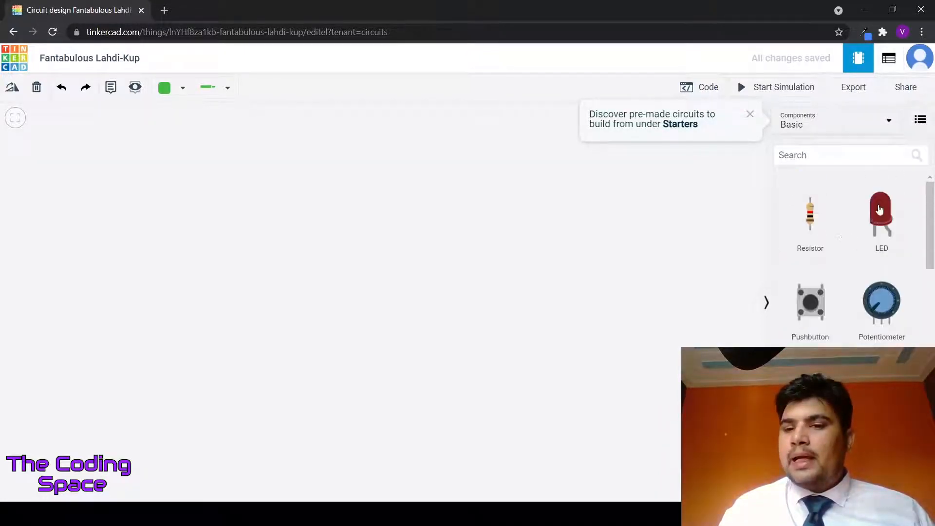
scroll(880, 301, down, 5)
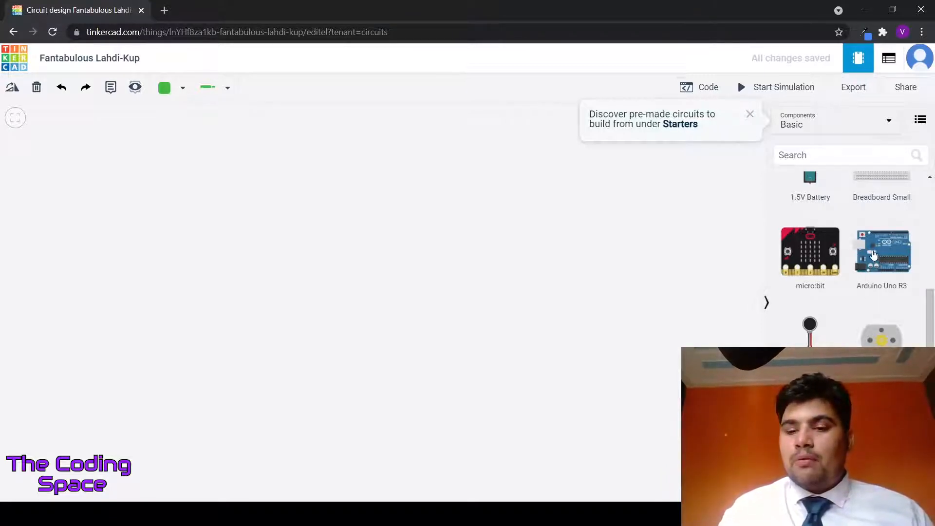
scroll(871, 251, down, 5)
scroll(864, 241, down, 2)
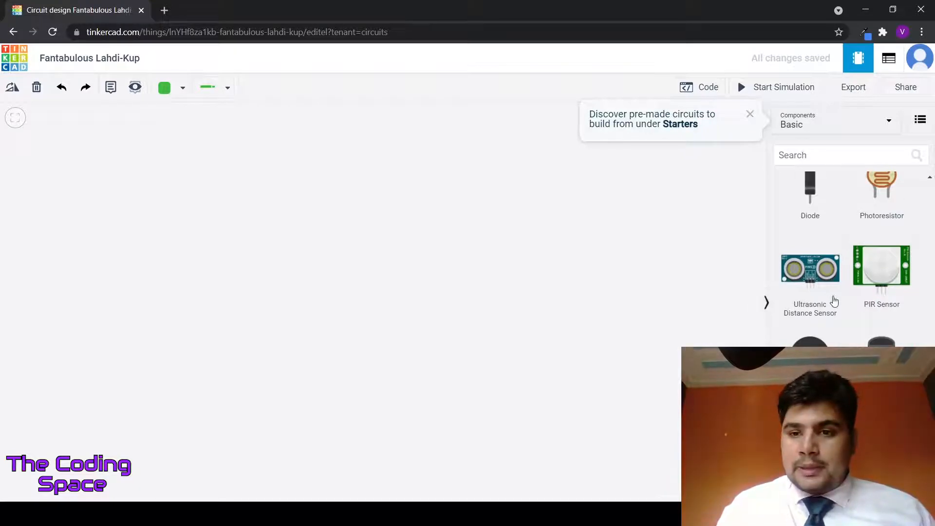
scroll(833, 301, up, 5)
scroll(835, 302, up, 4)
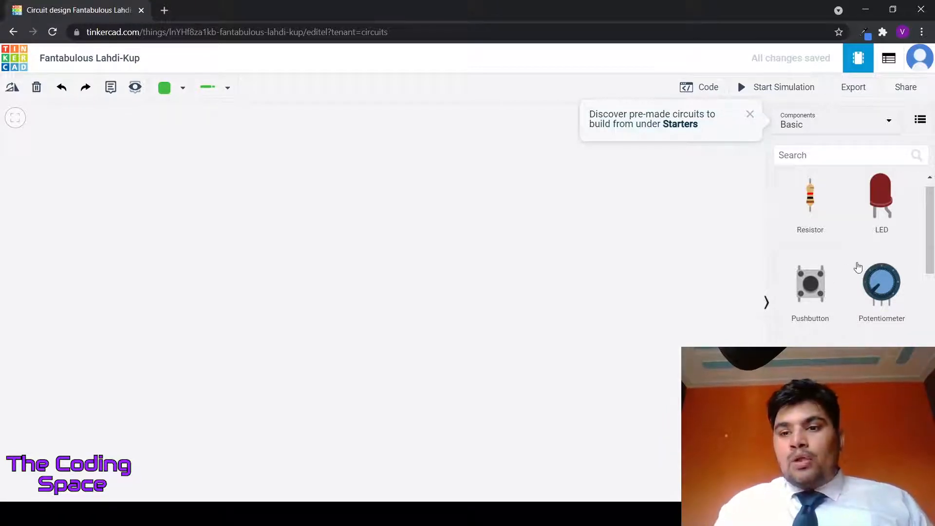
- Add an Arduino Uno R3 to the empty workspace and position it on the left side of the canvas
scroll(858, 267, down, 5)
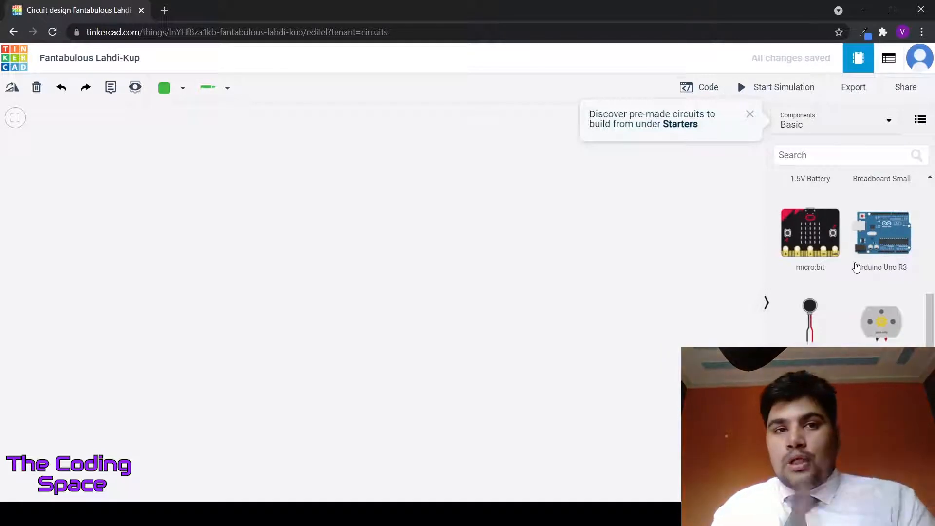
click(897, 238)
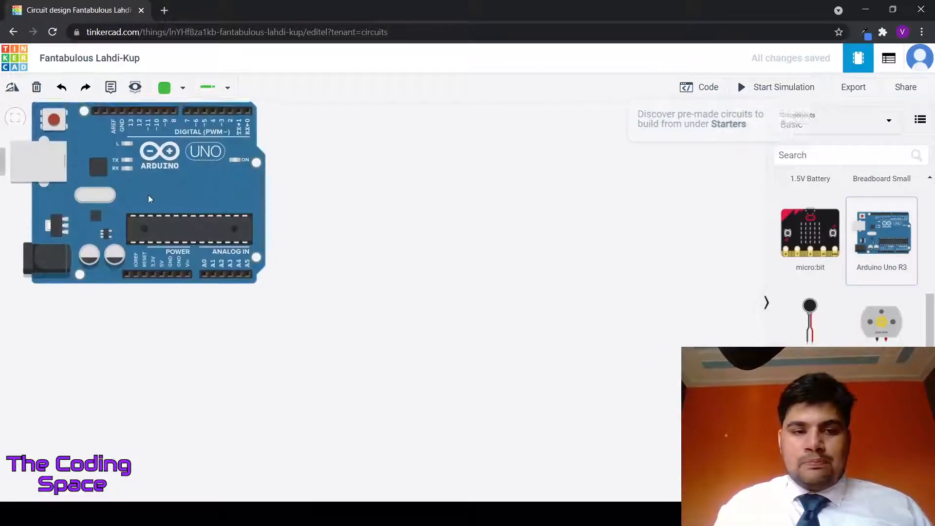
click(150, 202)
drag(209, 179, 272, 231)
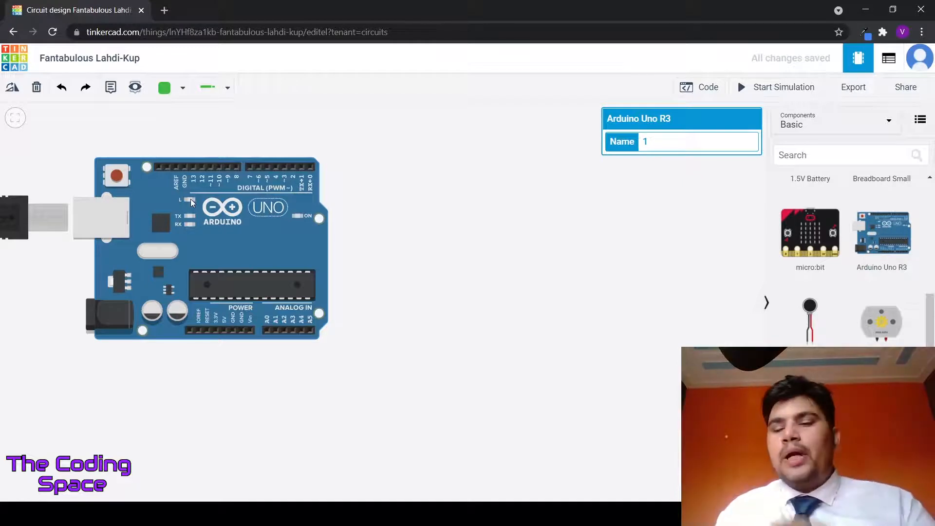
drag(144, 203, 182, 188)
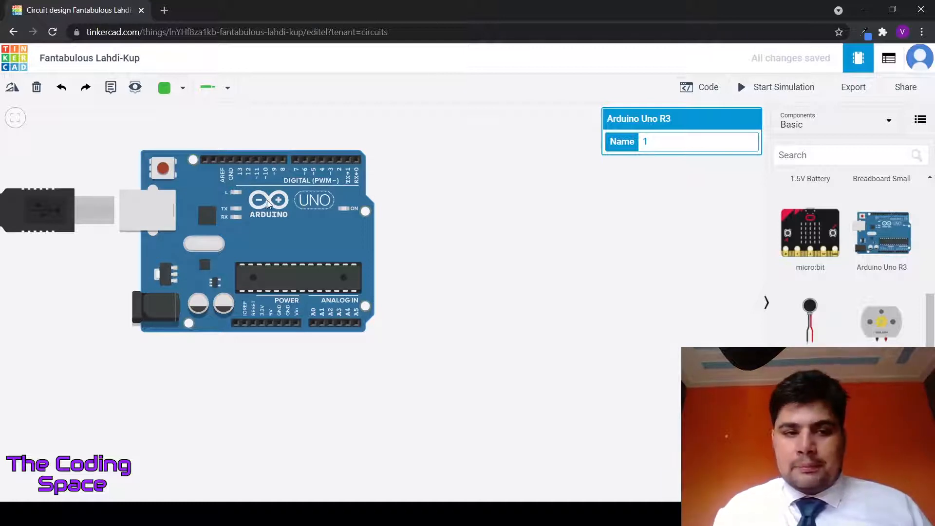
drag(267, 200, 191, 222)
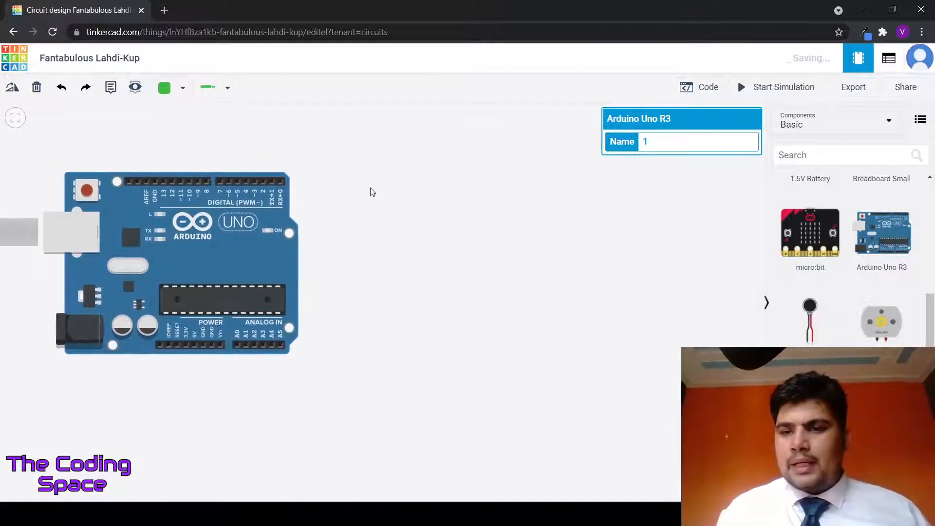
- Add a small breadboard to the right of the Arduino and adjust both so they sit side by side
scroll(846, 273, up, 8)
scroll(845, 271, down, 5)
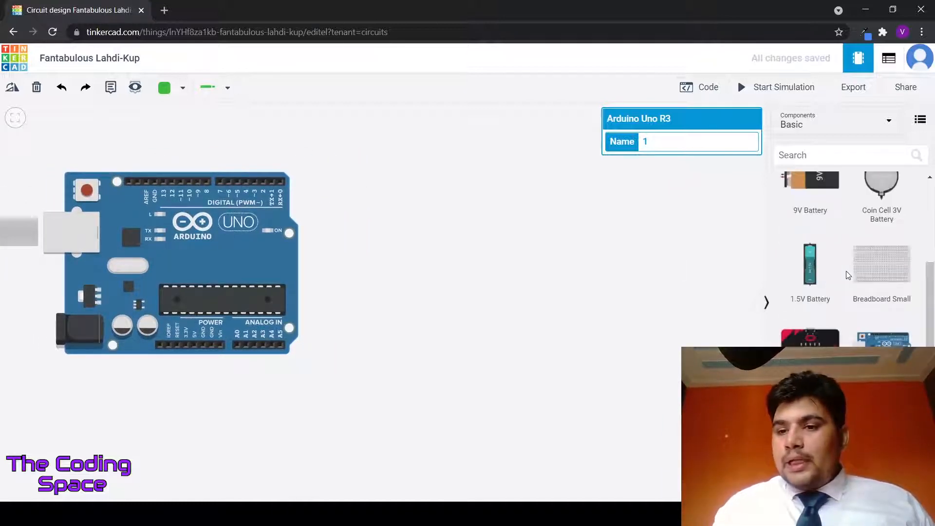
click(487, 236)
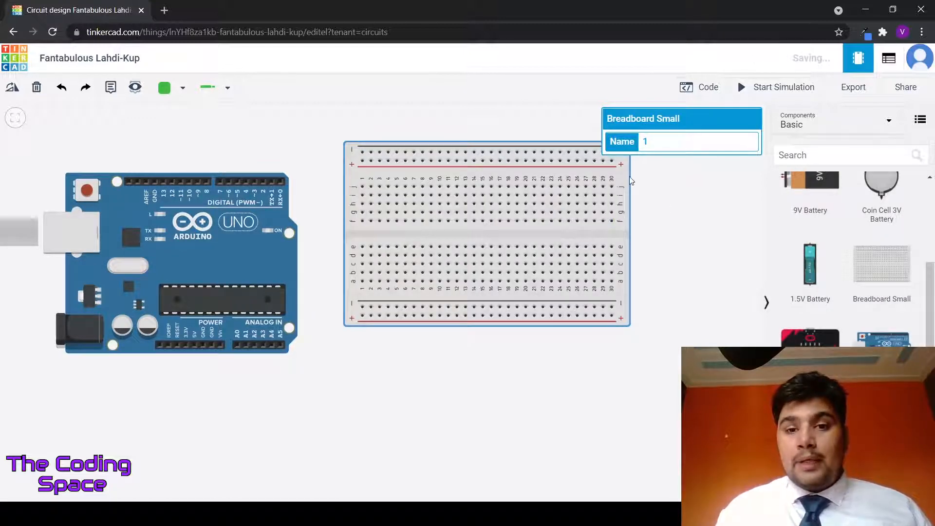
drag(612, 187, 636, 203)
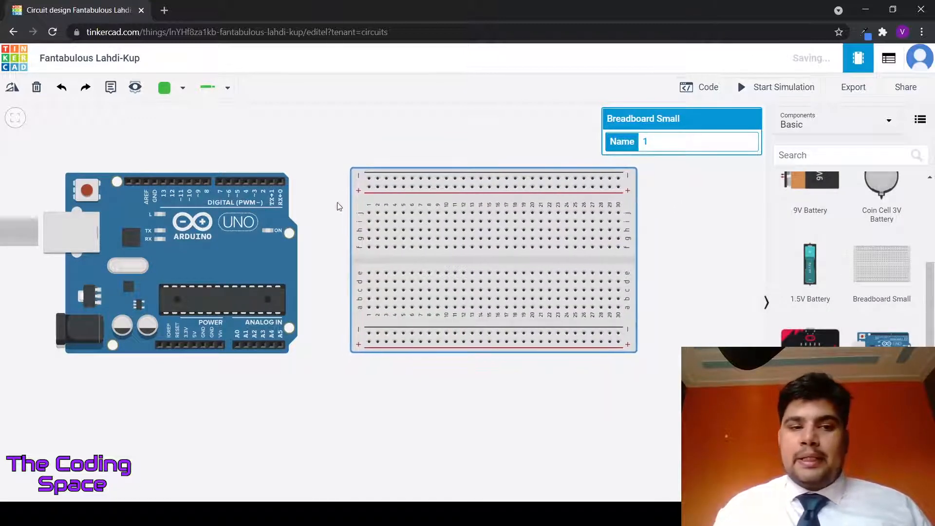
drag(225, 209, 215, 184)
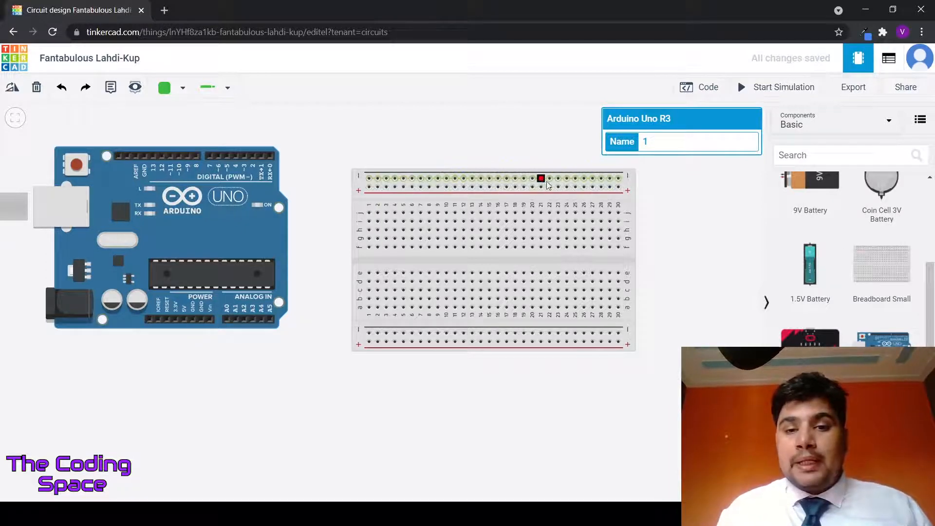
drag(629, 195, 615, 178)
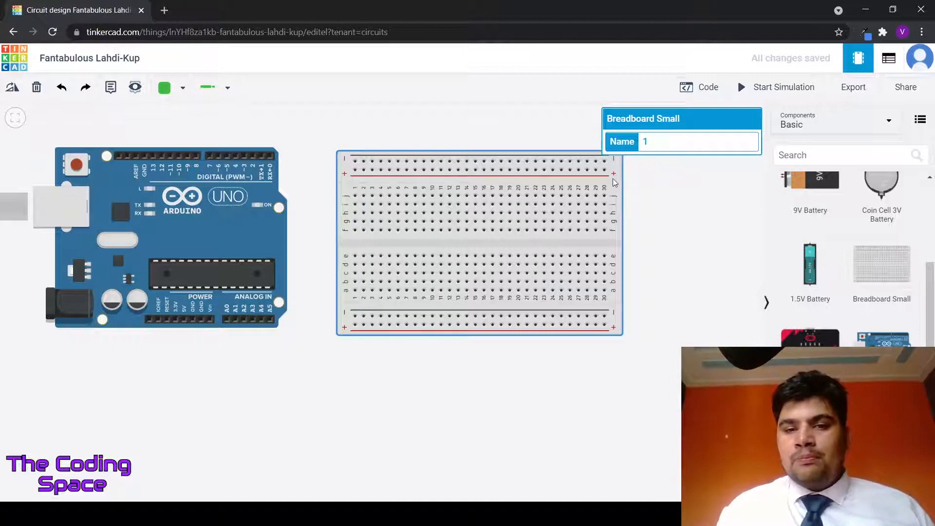
drag(612, 178, 608, 173)
- Place a yellow LED in columns 7 and 8 of the breadboard's upper half and shift the board slightly up and right
scroll(846, 219, up, 3)
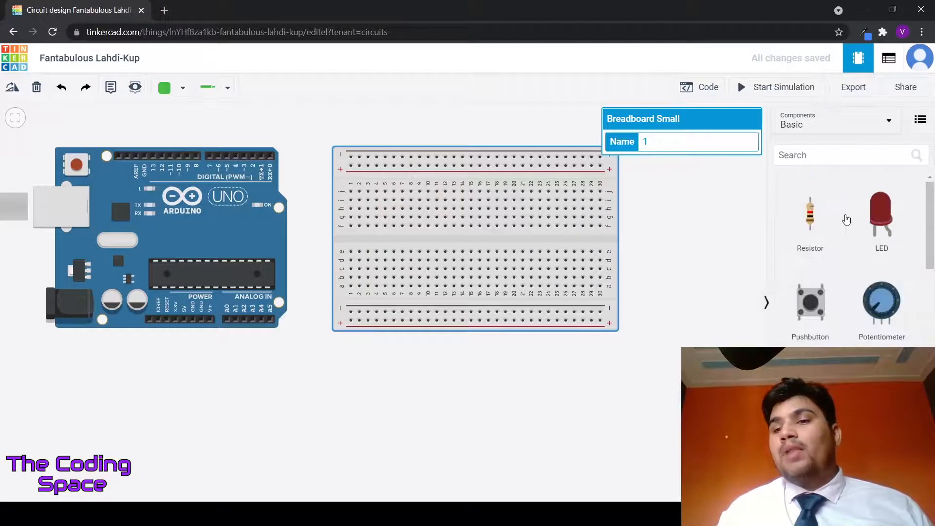
drag(881, 212, 405, 191)
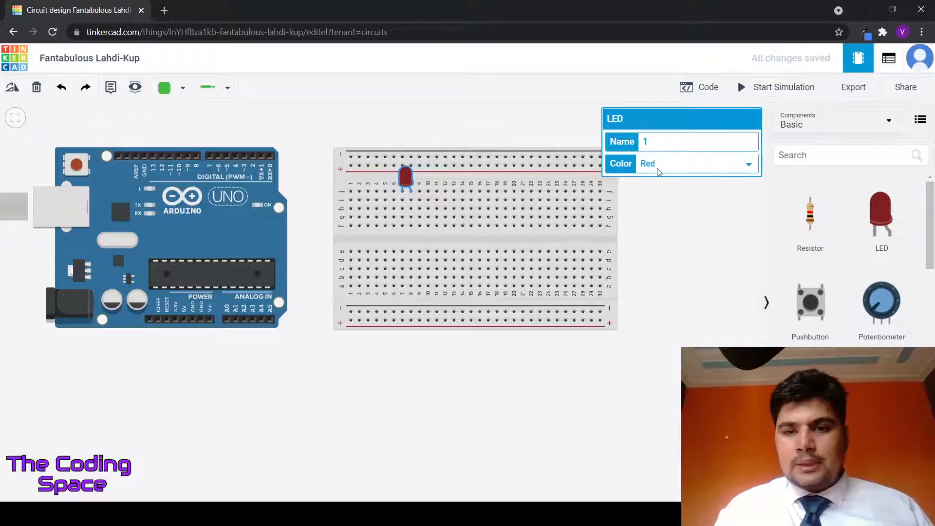
click(655, 214)
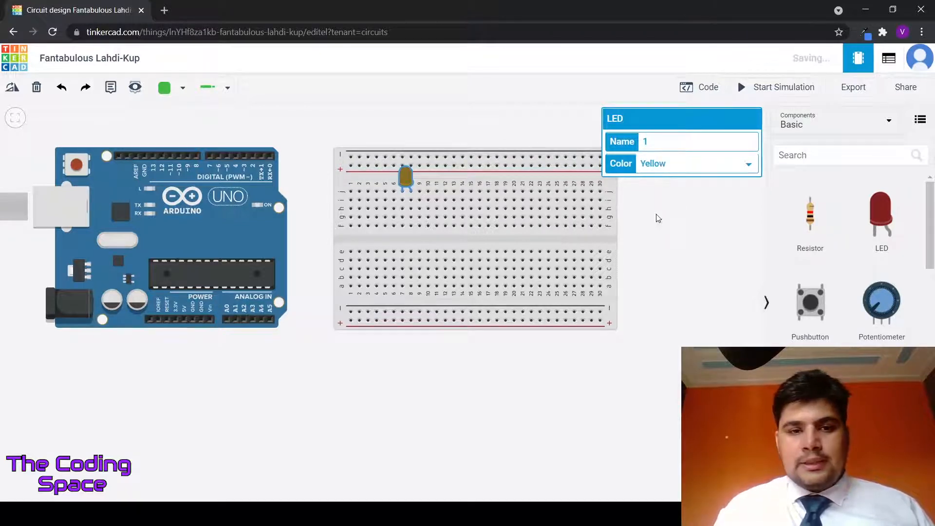
click(702, 206)
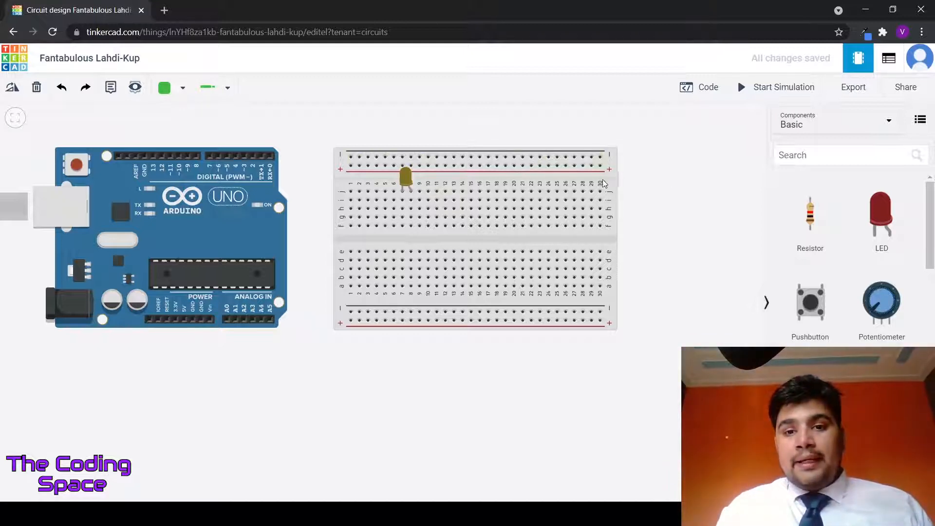
drag(611, 174, 617, 156)
click(640, 195)
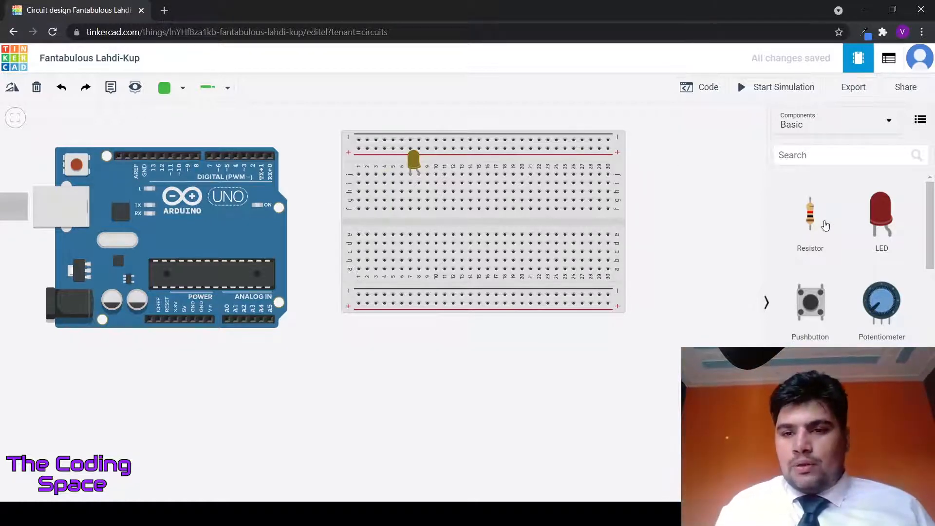
- Place a resistor across the breadboard's center gap in column 8, below the LED, and set its resistance to 220 Ω
drag(811, 214, 416, 214)
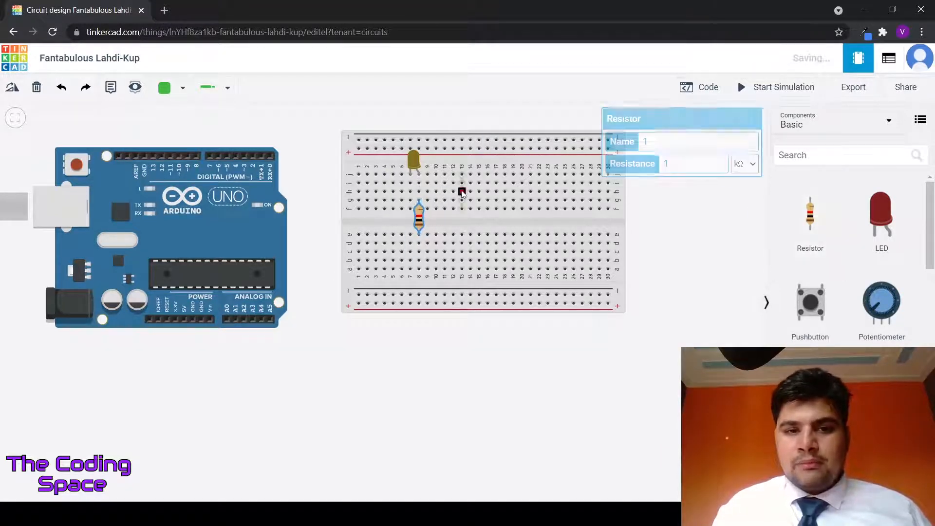
click(744, 163)
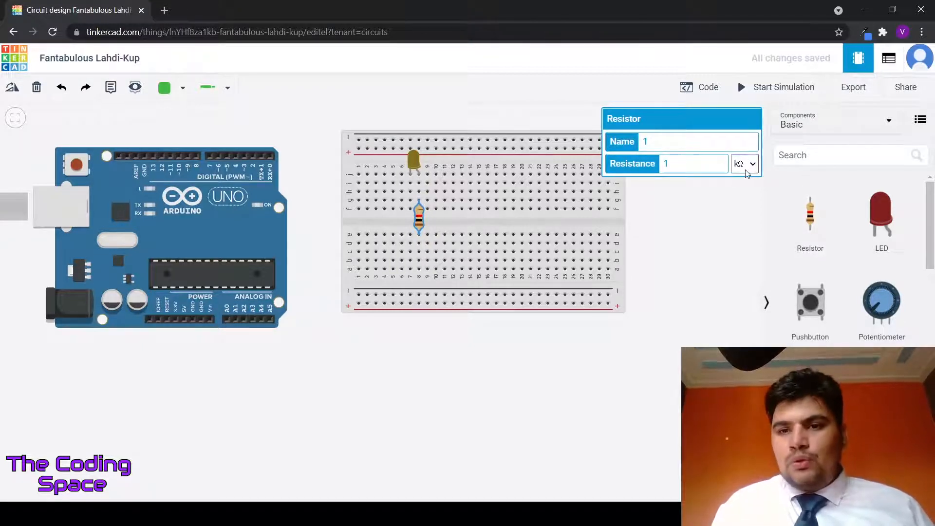
click(741, 229)
key(BackSpace)
text(220)
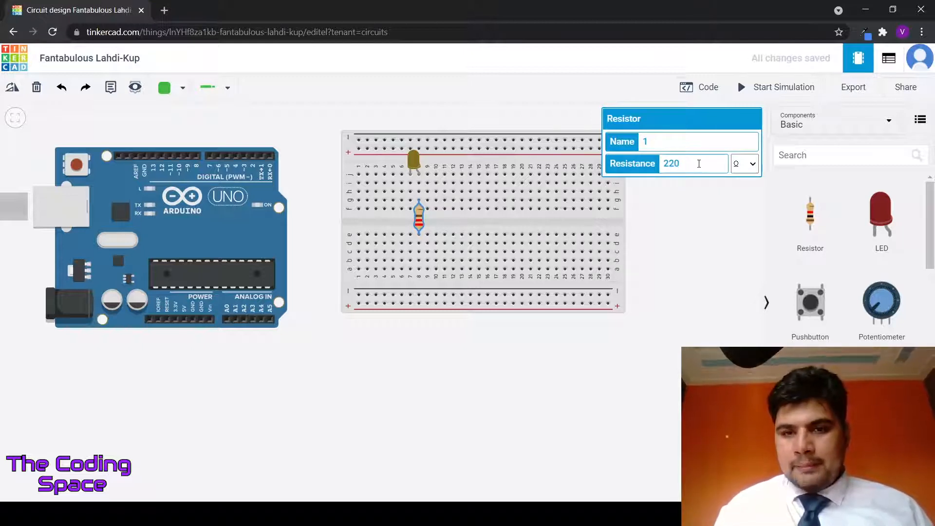
click(689, 210)
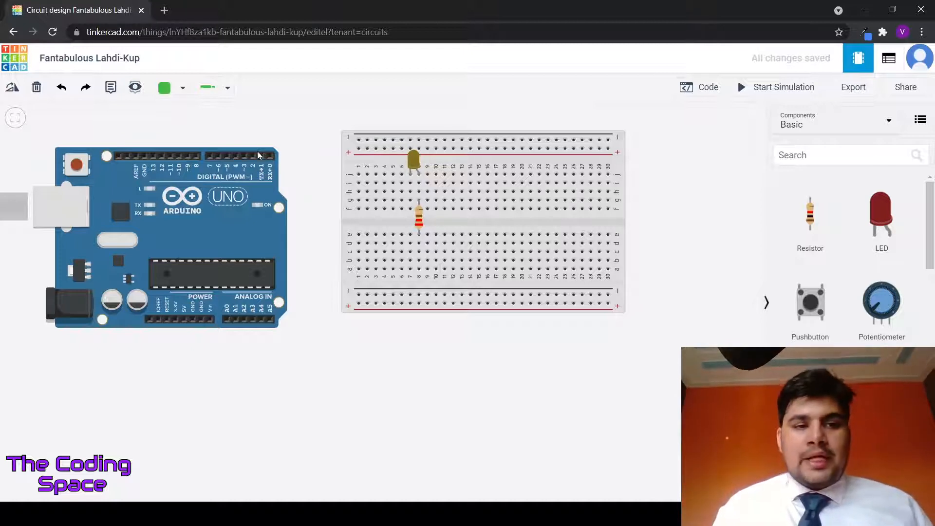
- Move the Arduino slightly down and left, and wire its digital pin 2 to breadboard hole c8 below the resistor
drag(243, 196, 210, 216)
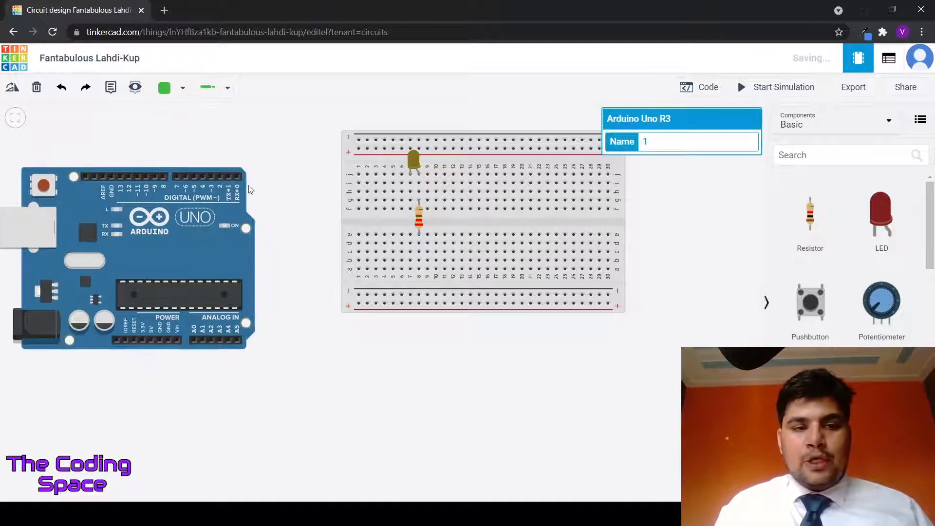
click(219, 182)
click(401, 243)
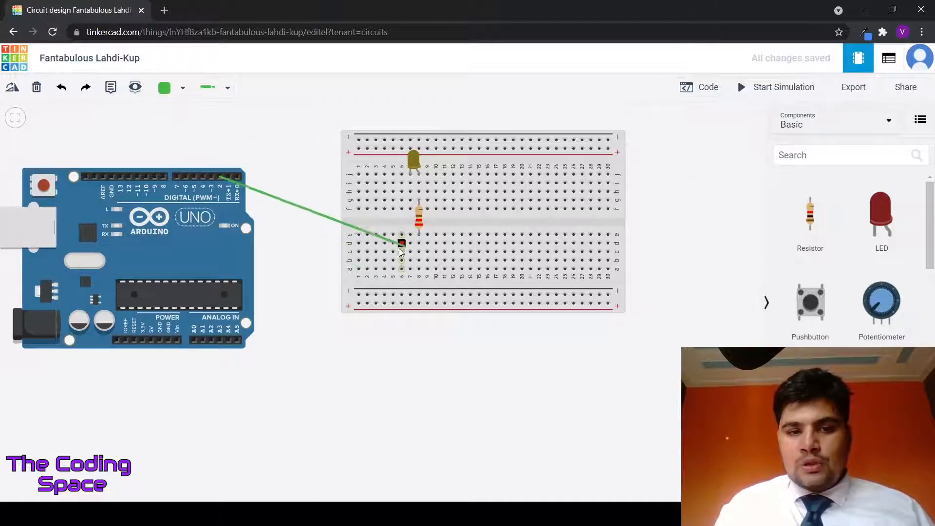
drag(400, 250, 419, 252)
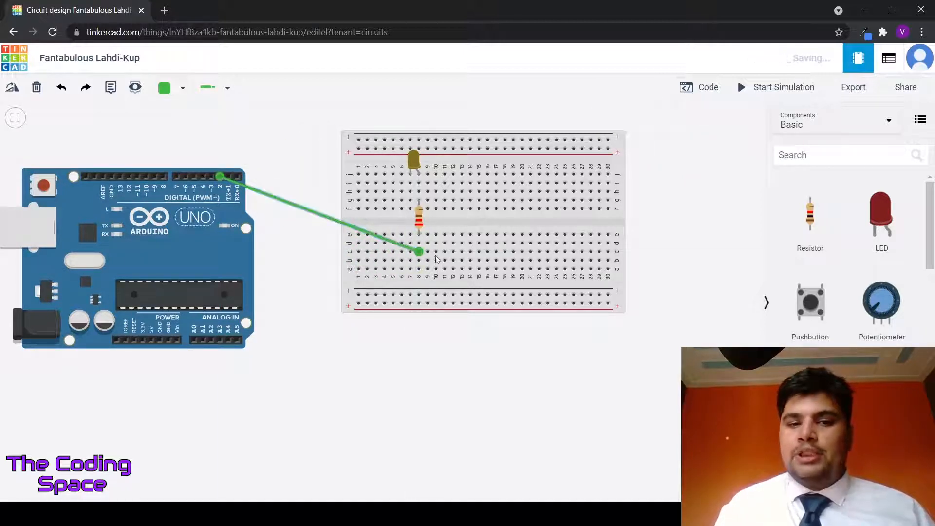
- Route the pin 2 wire with square bends through the gap between Arduino and breadboard, and color it yellow
click(308, 210)
drag(308, 211, 220, 141)
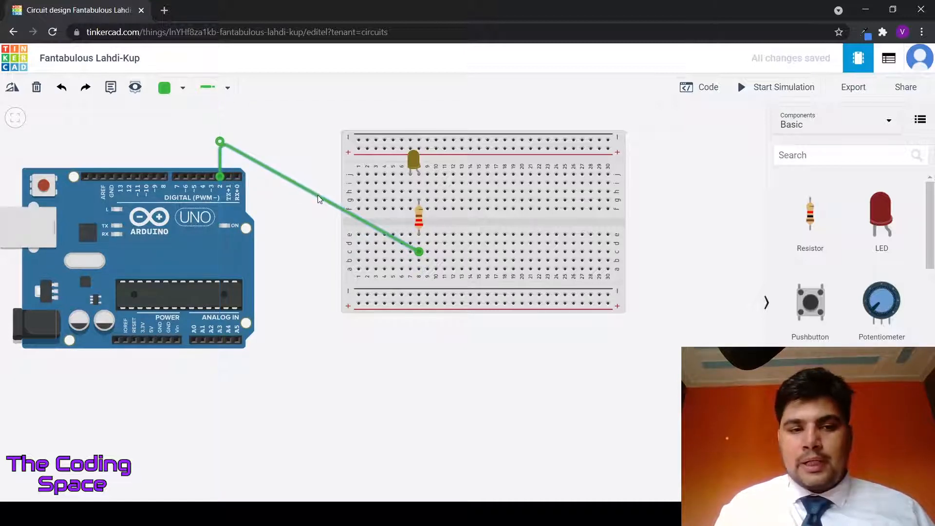
drag(317, 195, 275, 146)
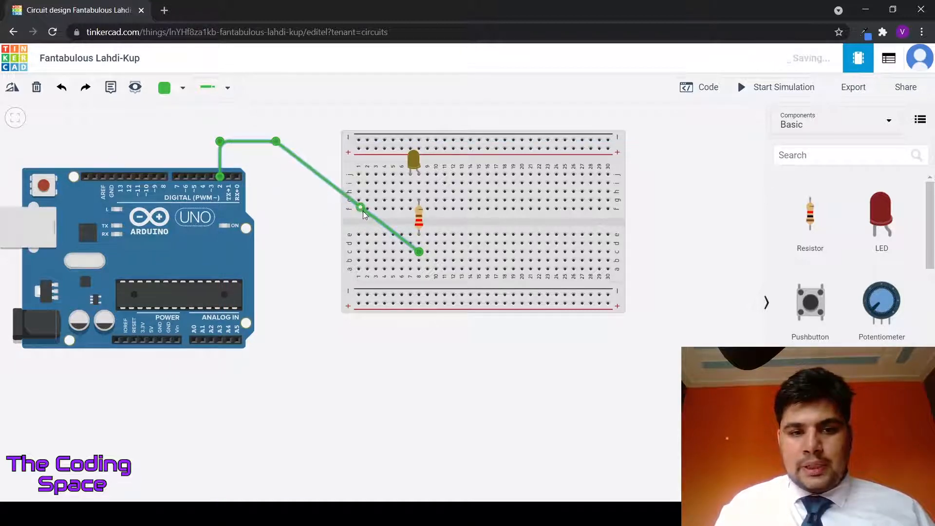
drag(358, 208, 276, 253)
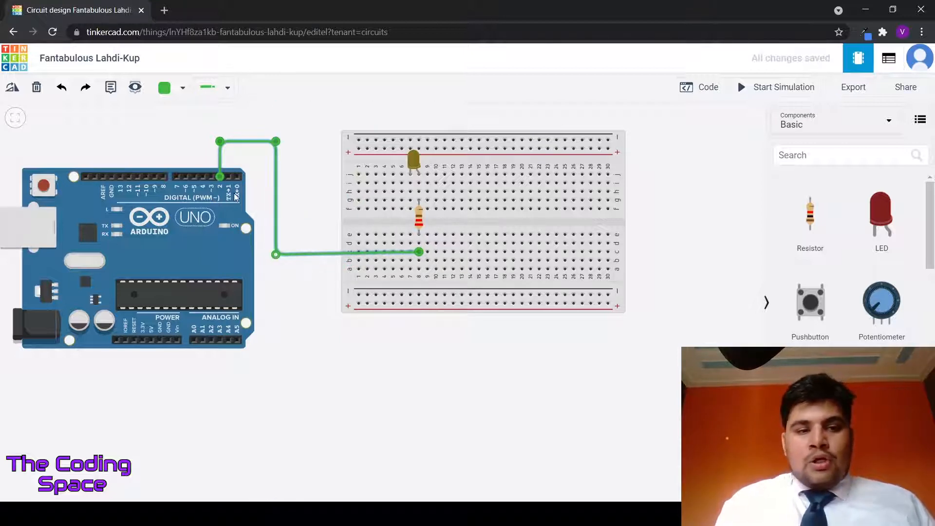
click(168, 88)
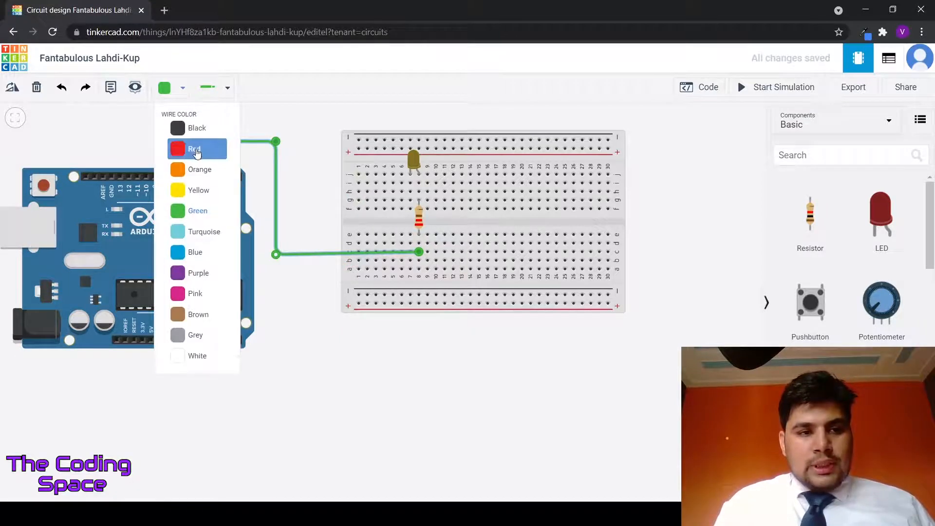
click(198, 188)
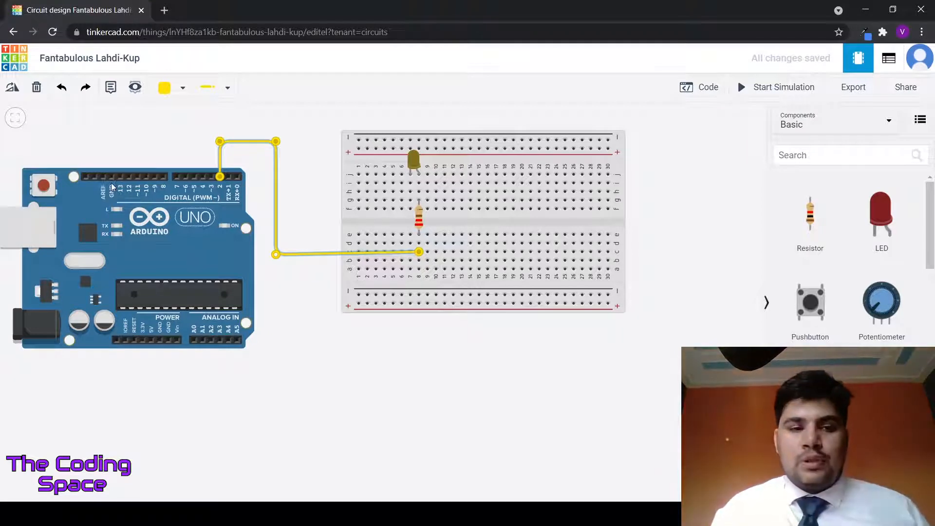
- Wire the Arduino's GND pin to the first hole of the breadboard's lower negative rail, with square bends below the boards, and color it black
click(168, 340)
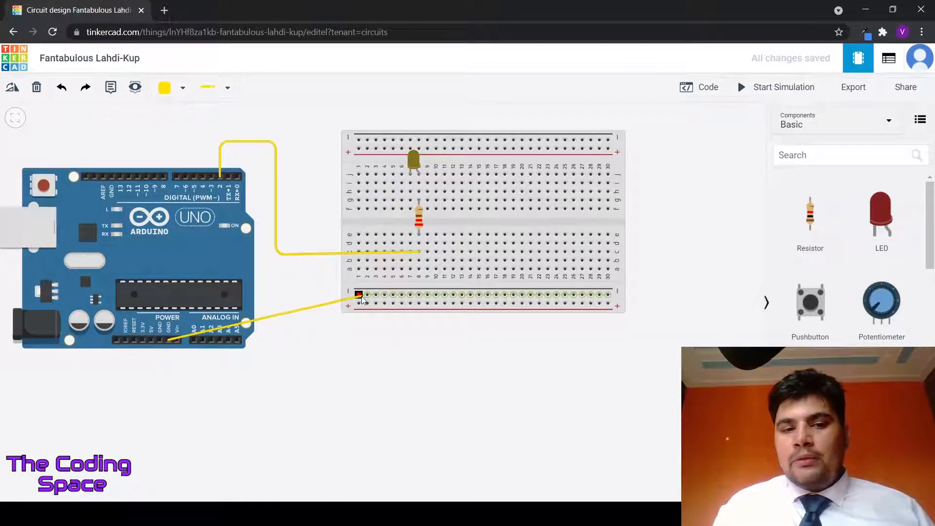
click(360, 295)
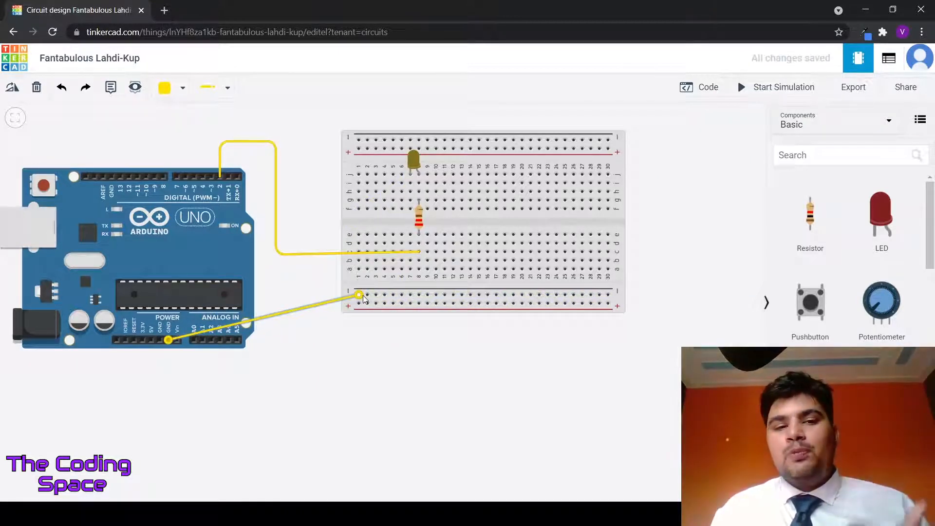
click(270, 314)
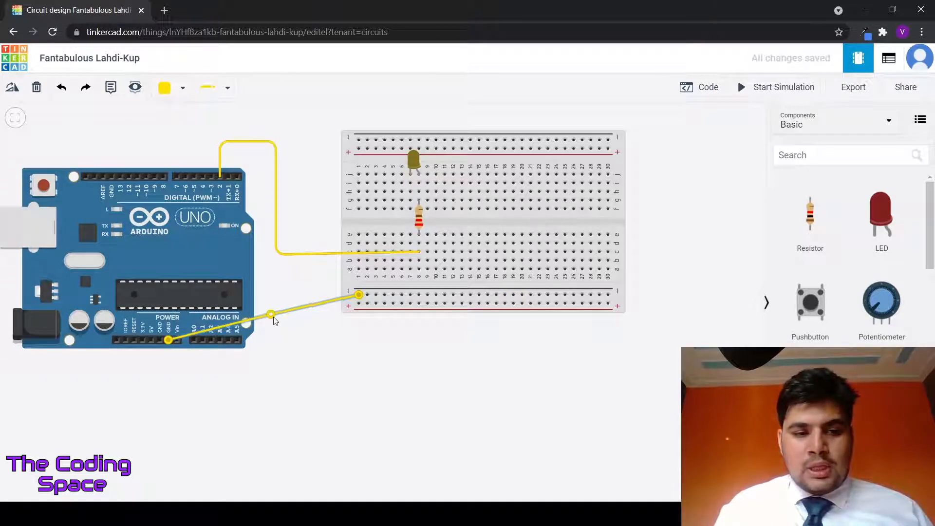
drag(271, 315, 358, 349)
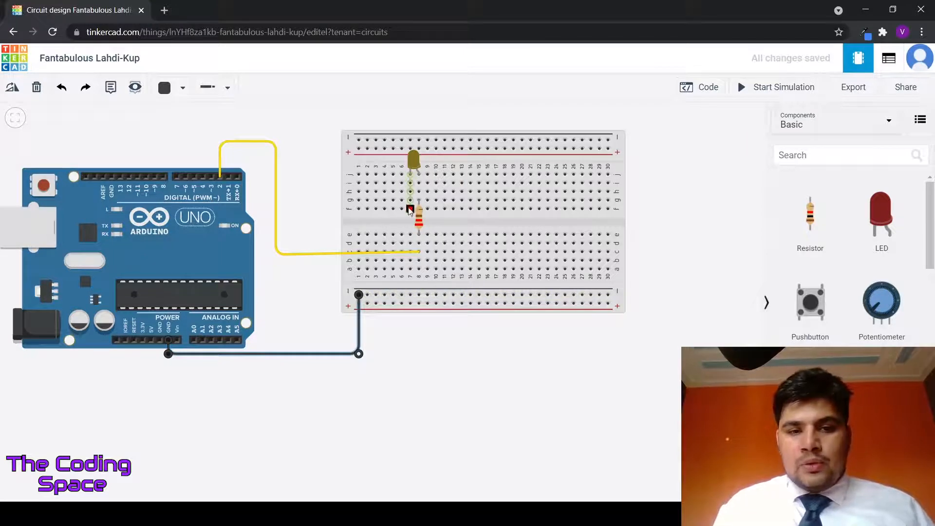
- Connect breadboard hole g7, below the LED's left leg, to the lower negative rail with a straight black wire
click(410, 200)
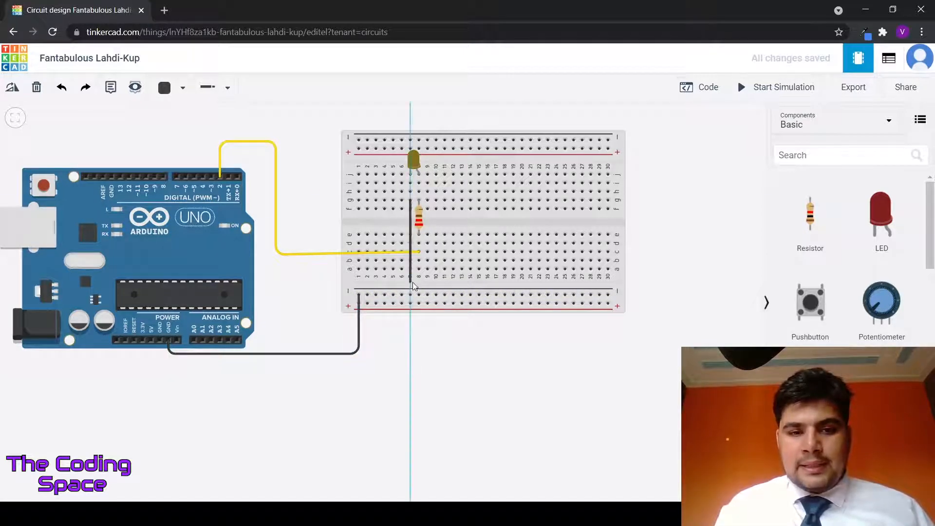
click(410, 294)
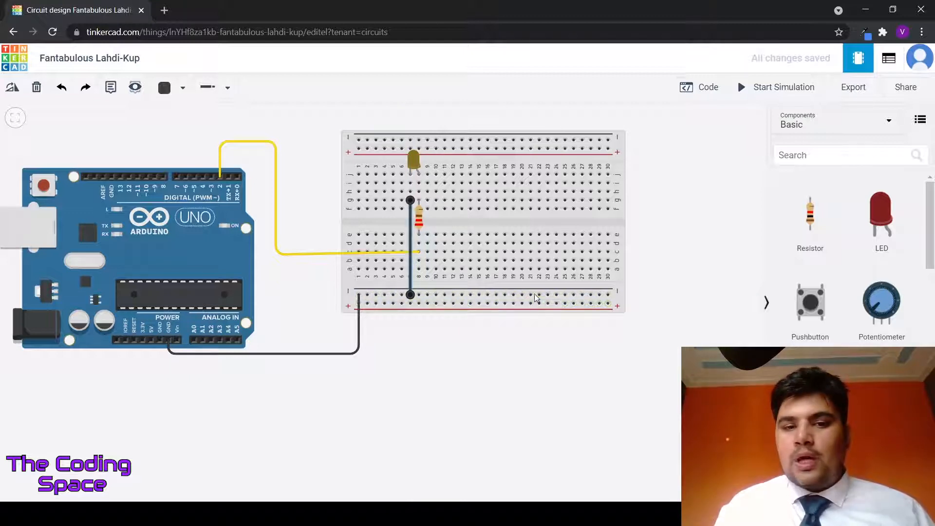
click(168, 338)
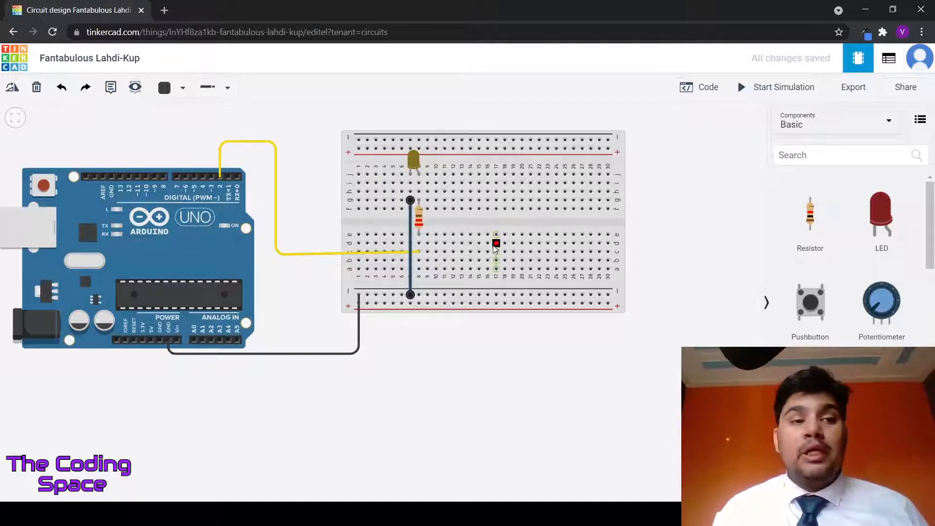
- Open the Arduino's code and switch the editor from blocks to Text mode, accepting the loss of the blocks
click(700, 94)
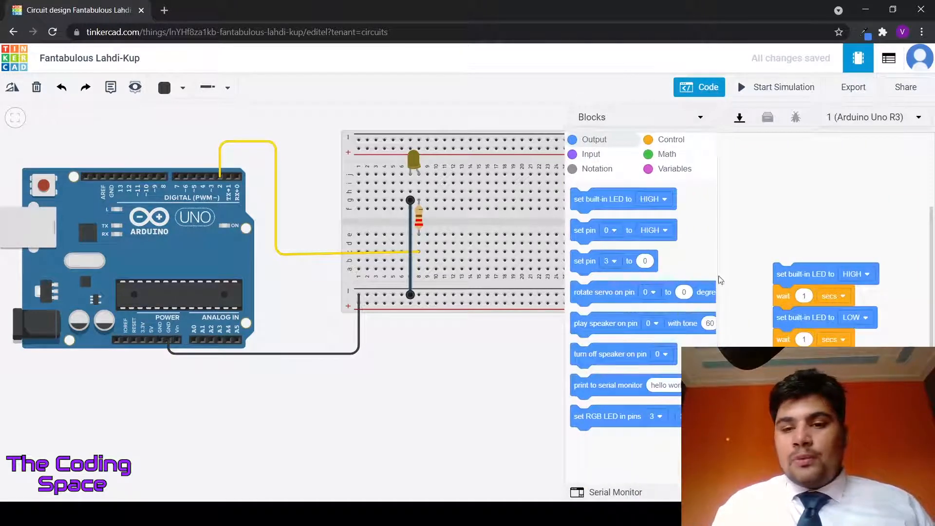
click(650, 118)
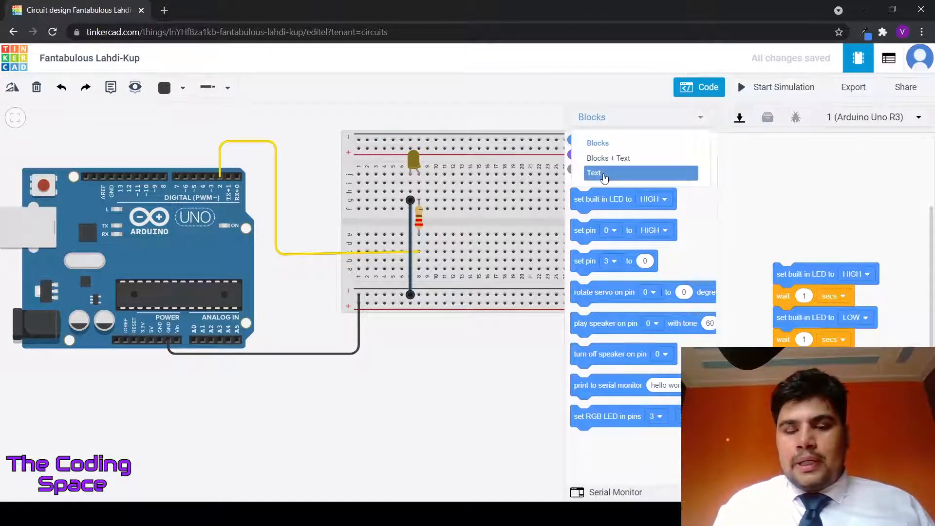
click(604, 174)
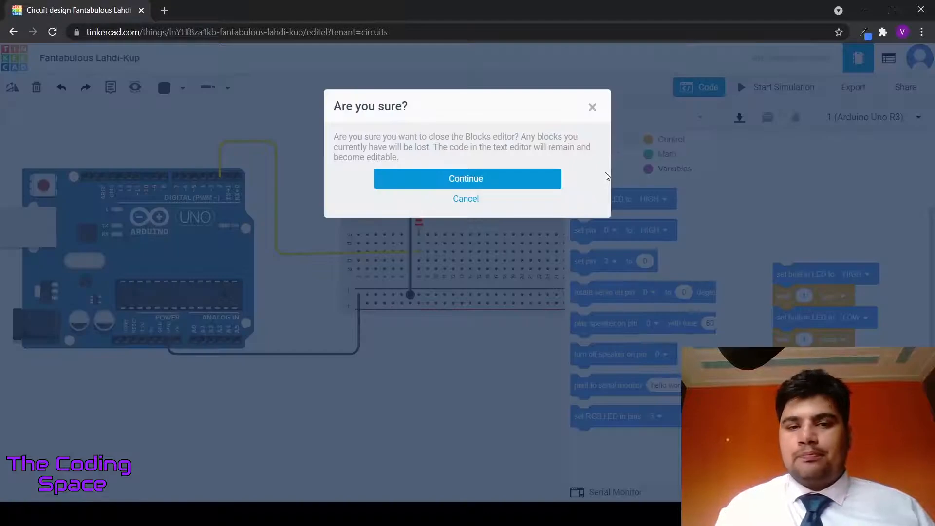
click(470, 178)
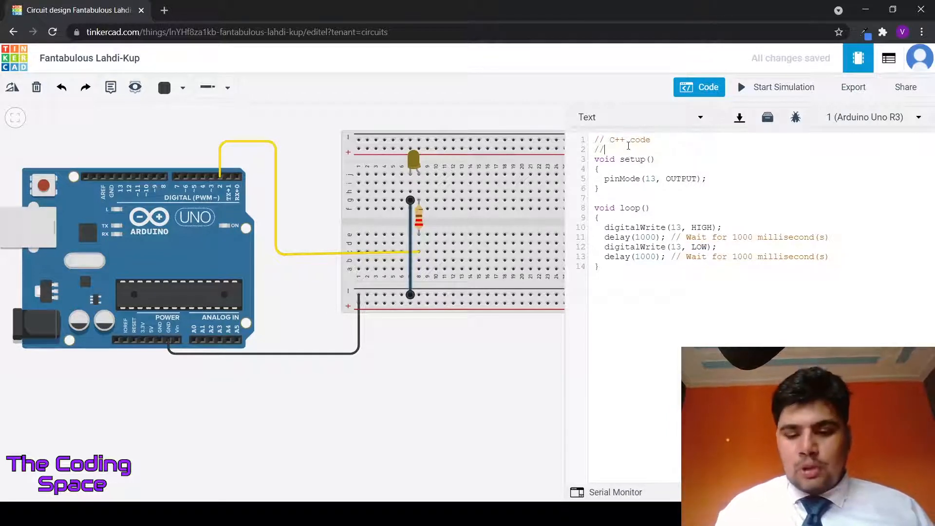
- Insert a blank line above setup() and delete the default statements inside the setup() and loop() functions
key(Return)
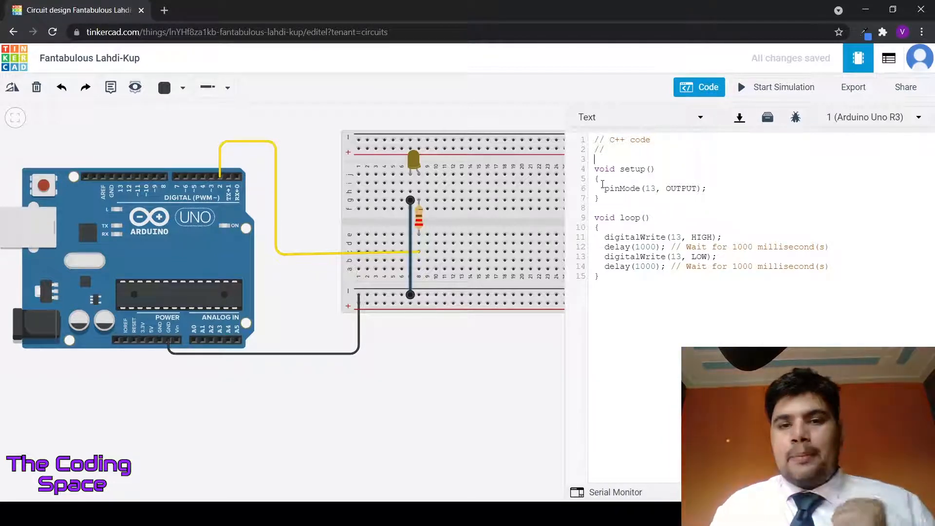
drag(595, 208, 590, 172)
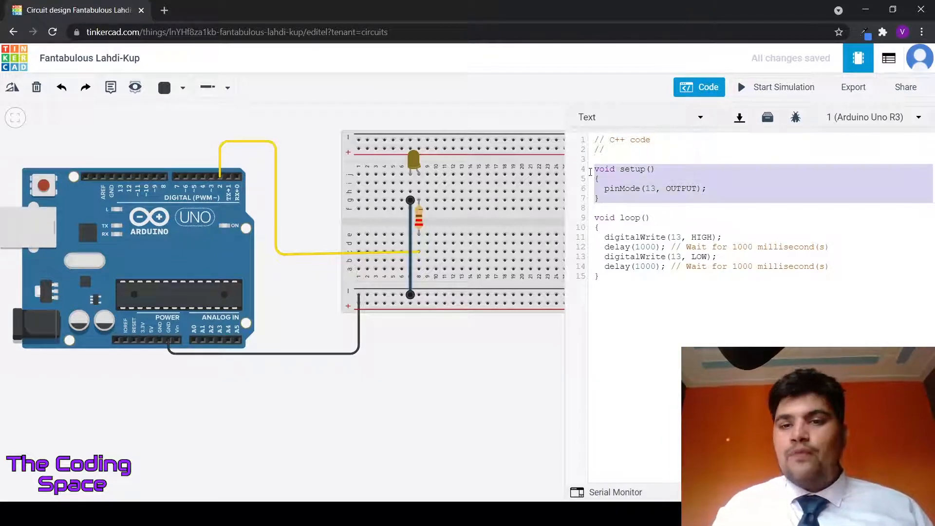
click(627, 200)
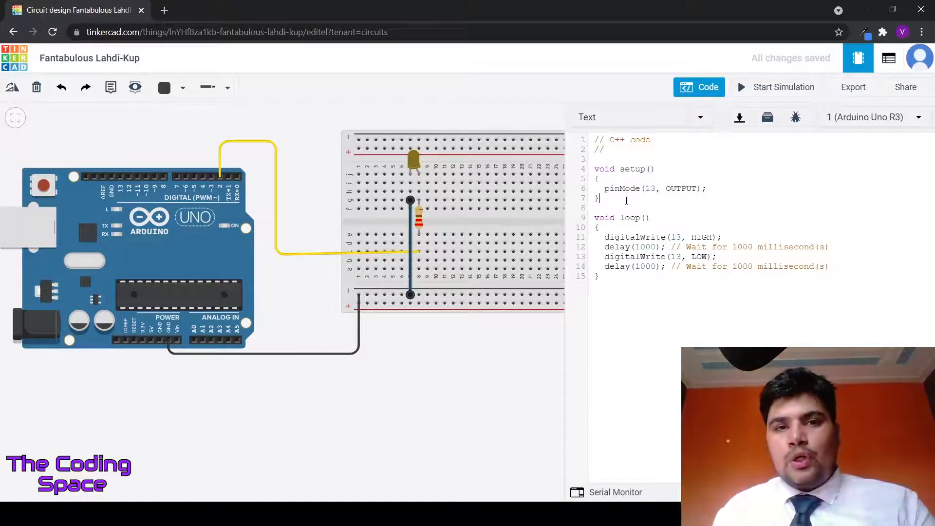
drag(614, 277, 584, 168)
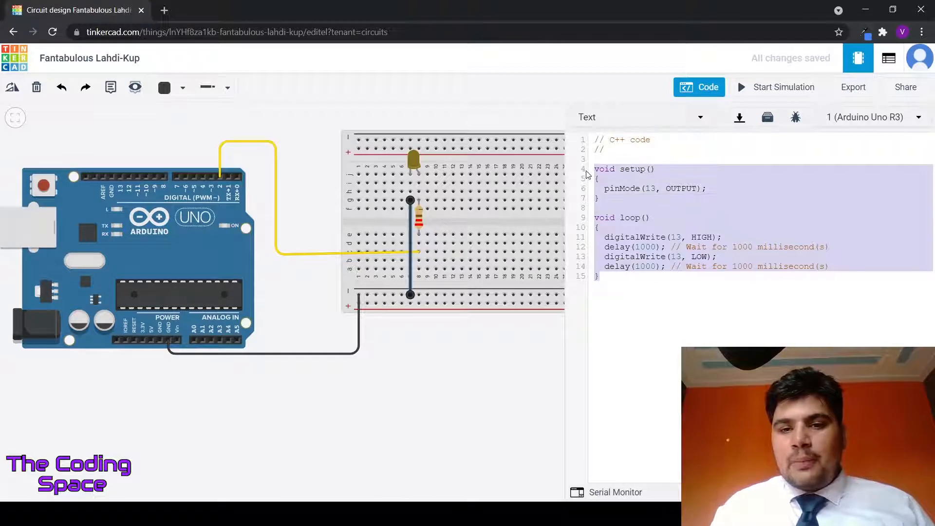
drag(706, 188, 604, 188)
key(BackSpace)
click(841, 272)
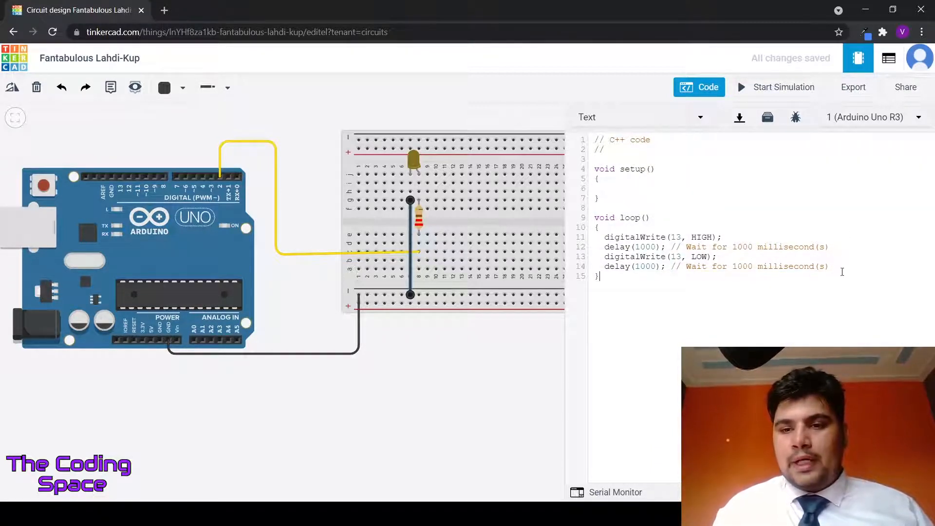
drag(841, 272, 605, 238)
drag(600, 207, 594, 171)
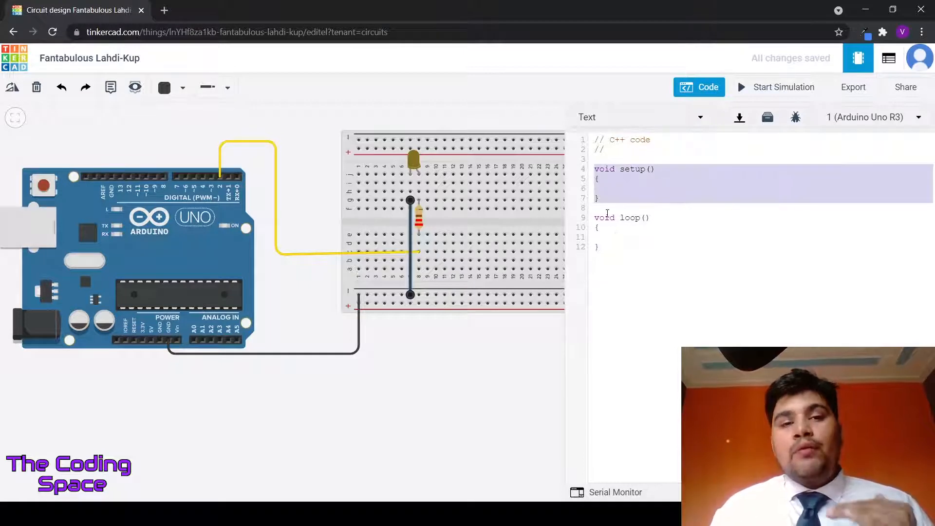
- Write the statement pinMode(2,OUTPUT); inside the setup() function
click(630, 235)
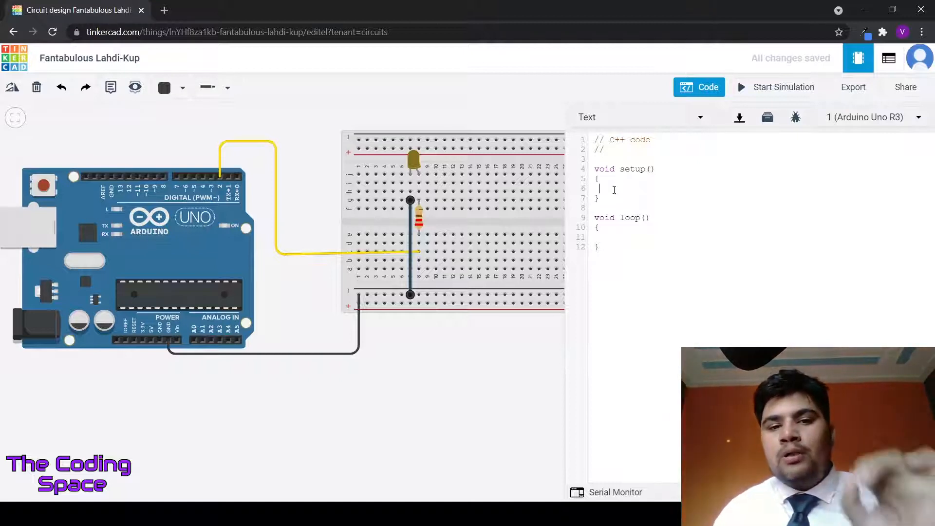
text(pi)
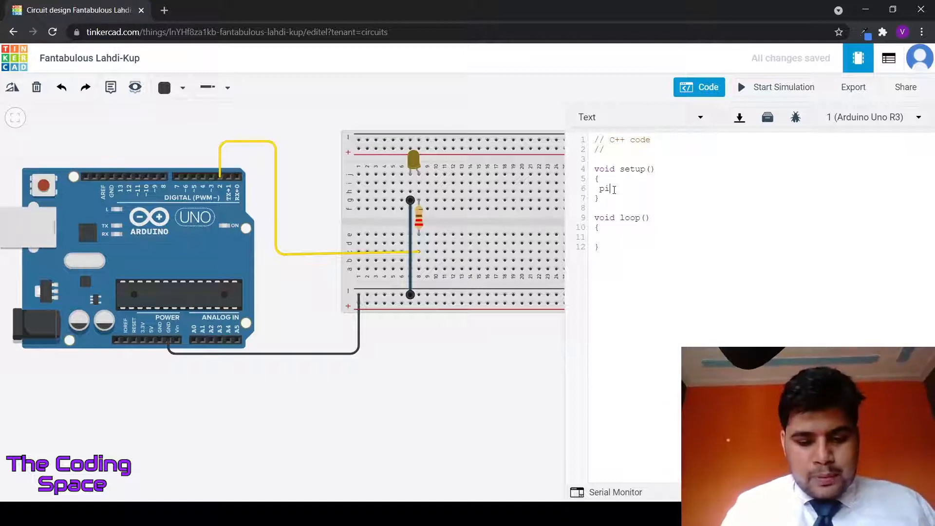
text(nMode()
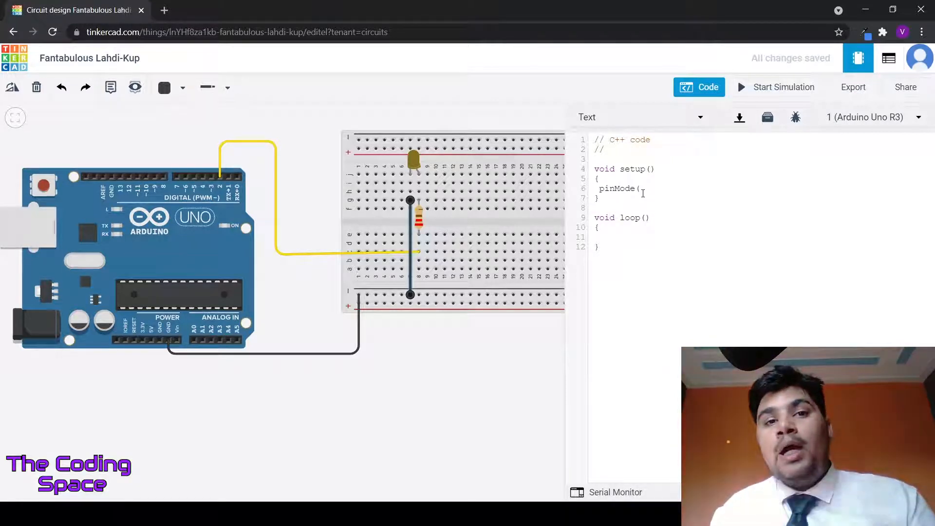
text(2)
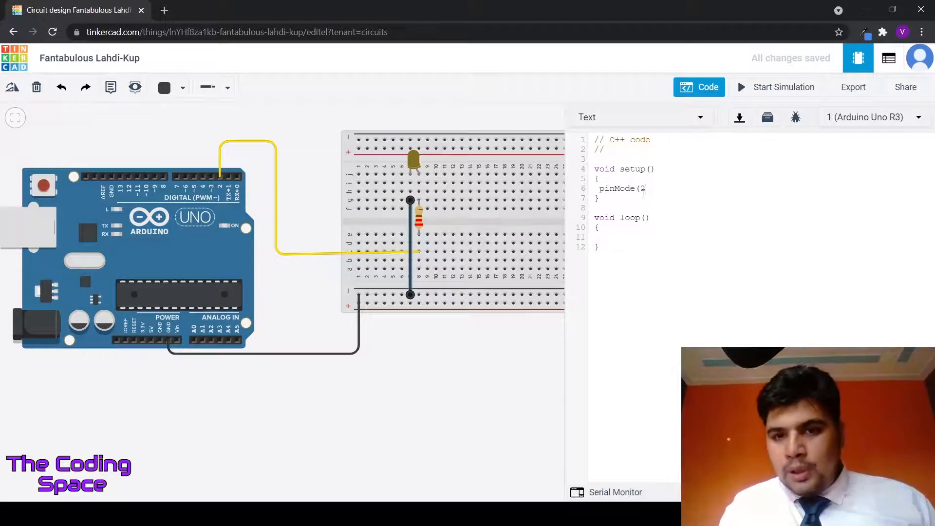
text(,)
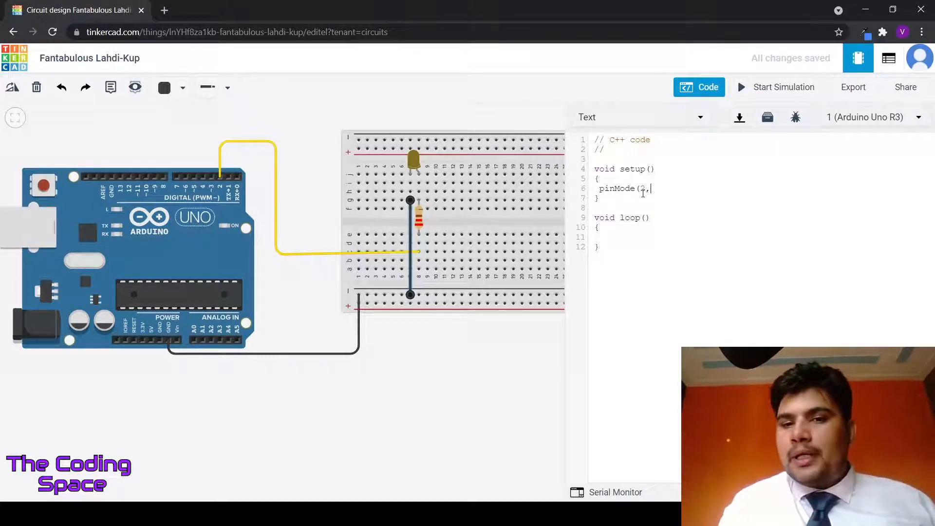
text(OUPUT)
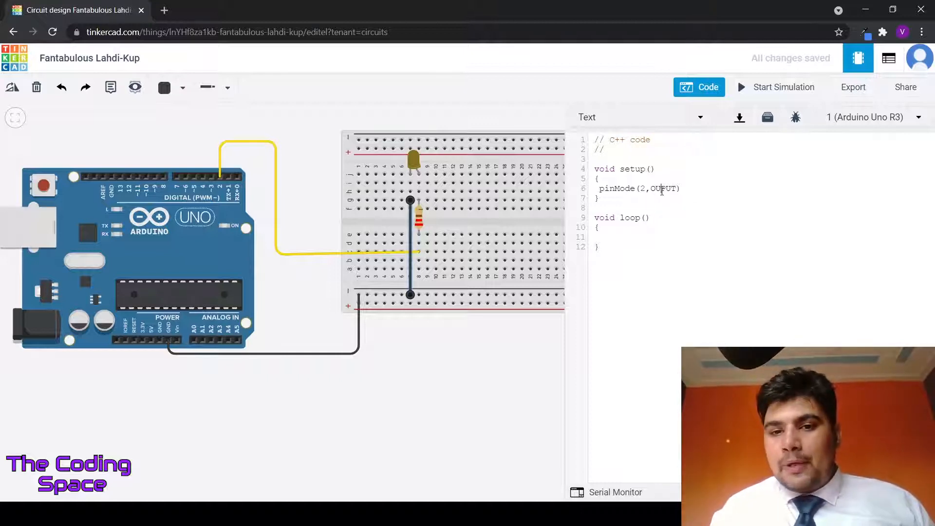
click(662, 189)
text(T)
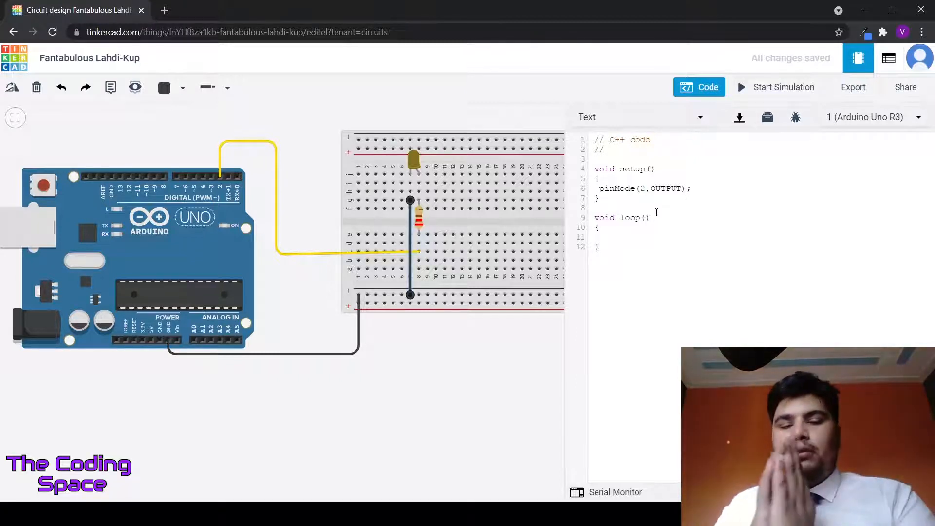
- Write the statement digitalWrite(2,HIGH); inside the loop() function
click(630, 240)
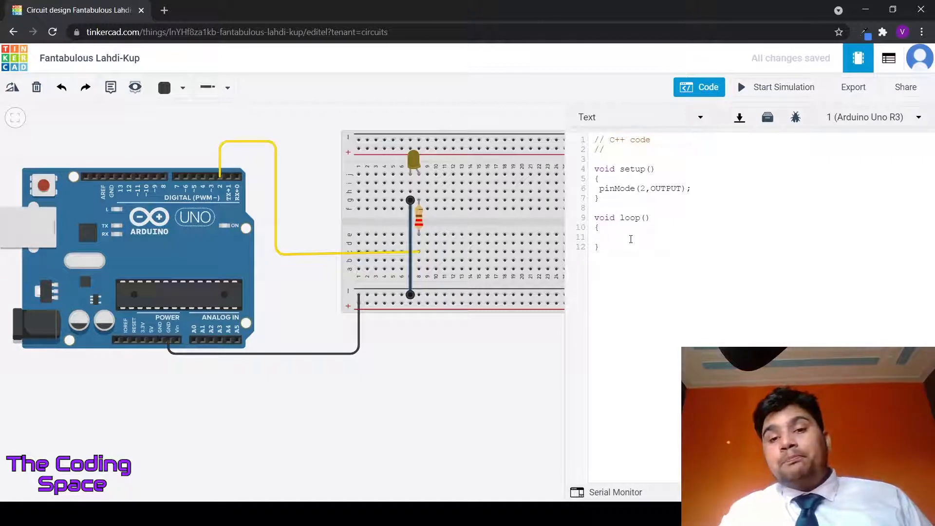
text(d)
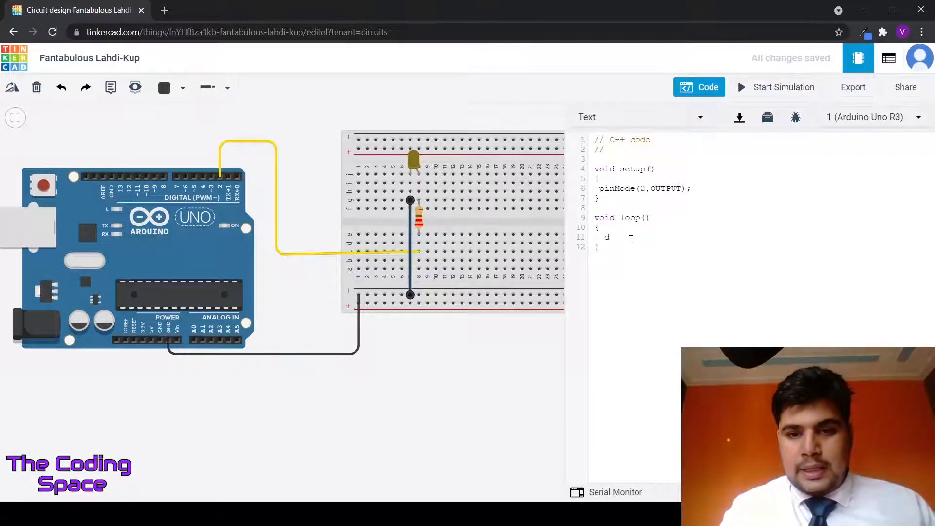
text(igitalWrite)
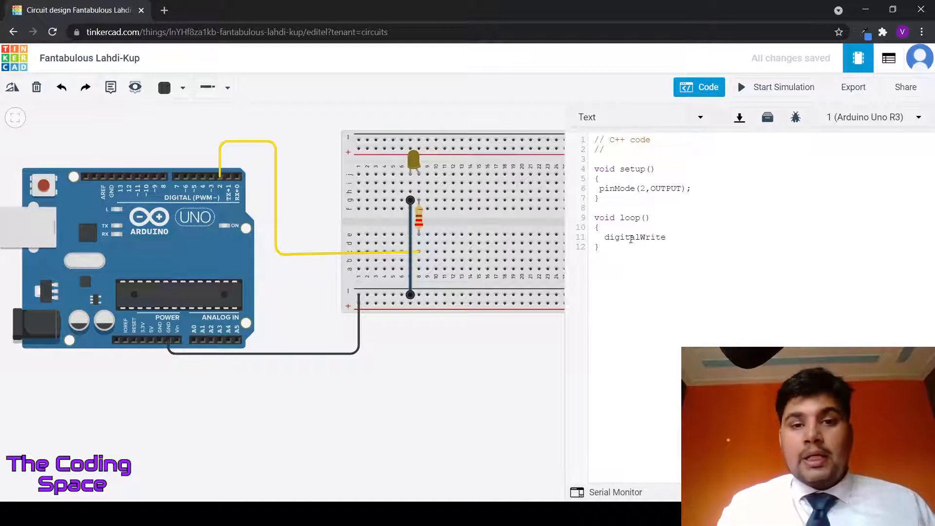
text(()
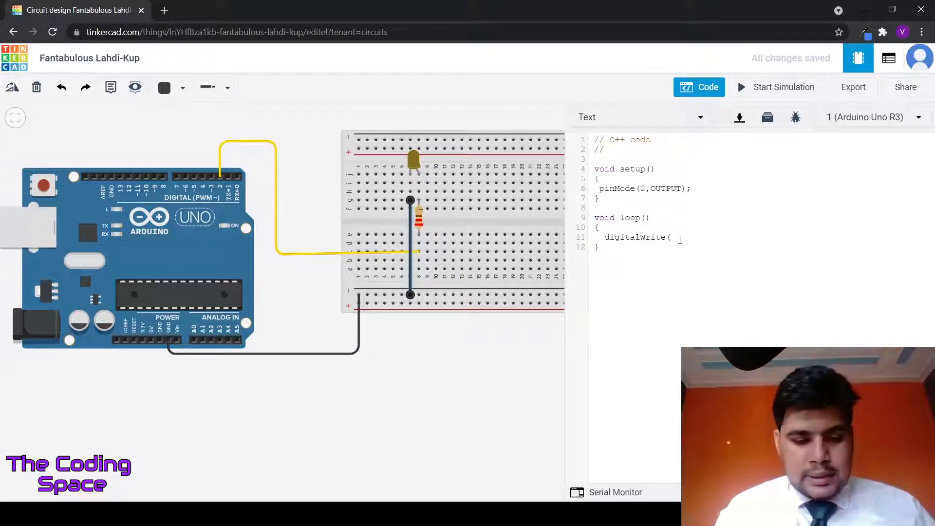
text(2)
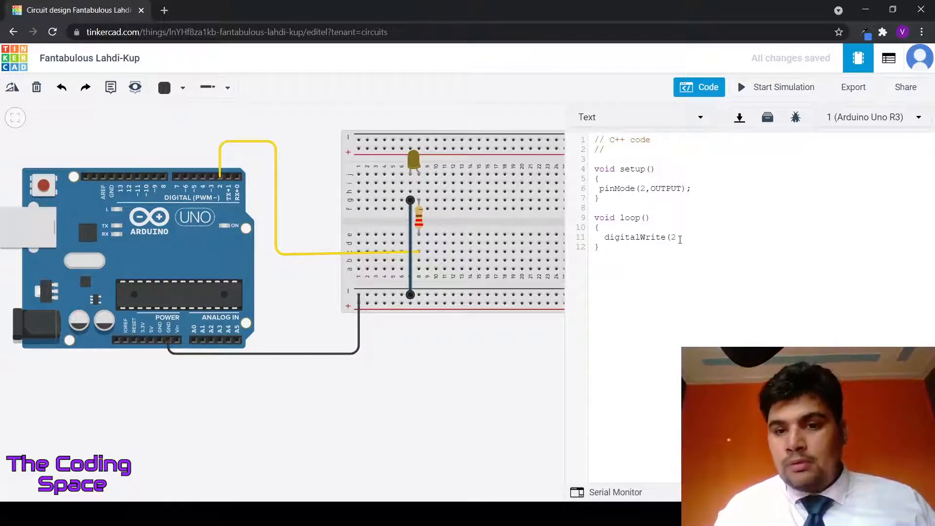
text(,H)
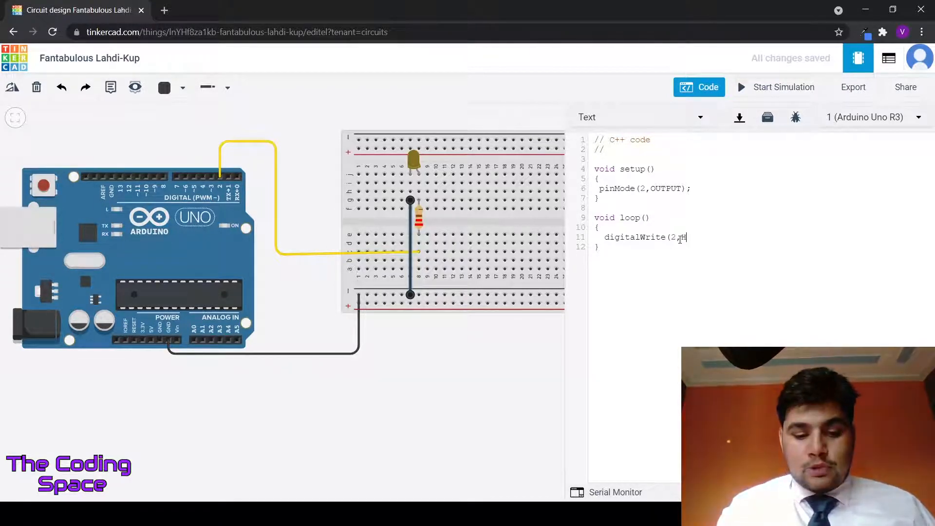
text(IGH);)
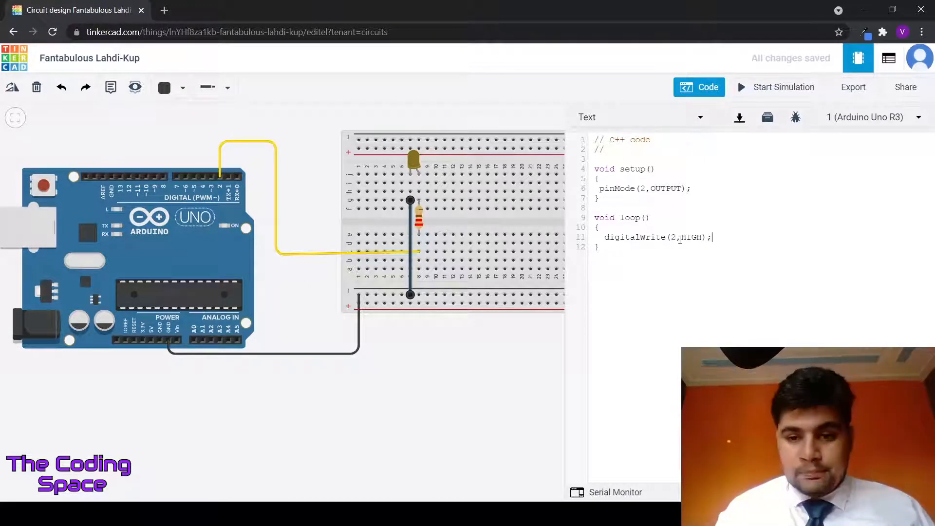
- Write the statement delay(500); below digitalWrite(2,HIGH); in the loop() function
key(Return)
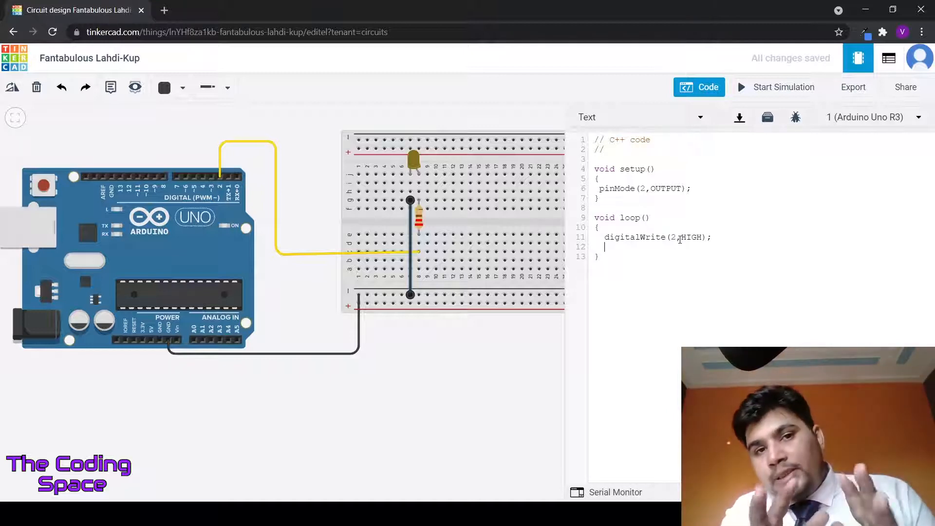
text(delay)
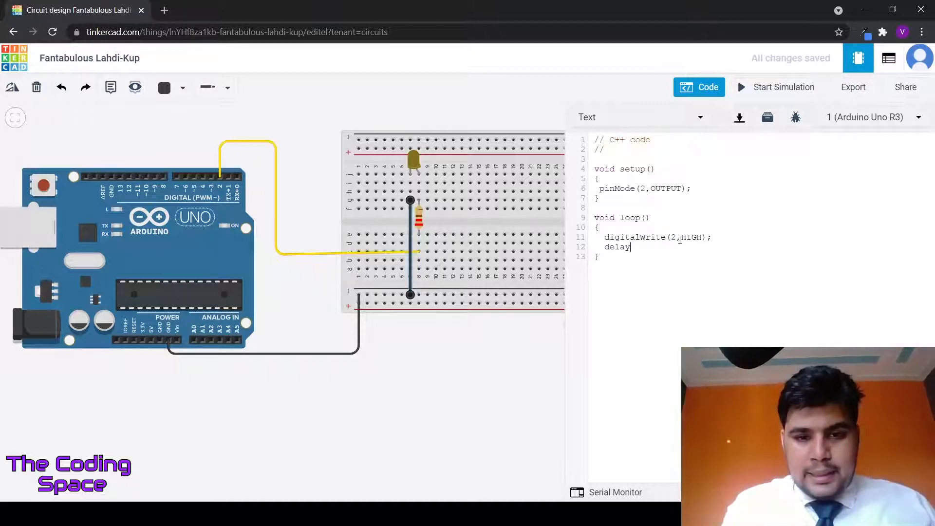
text(()
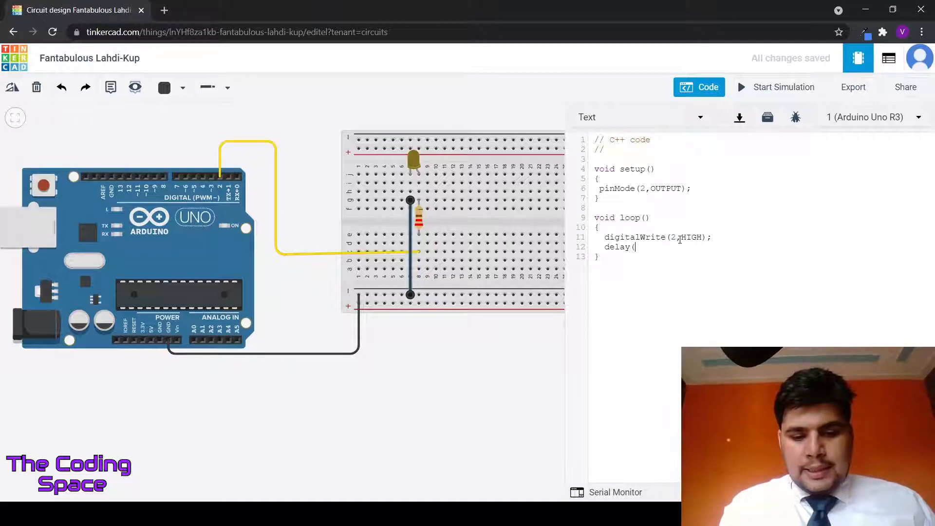
text(500)
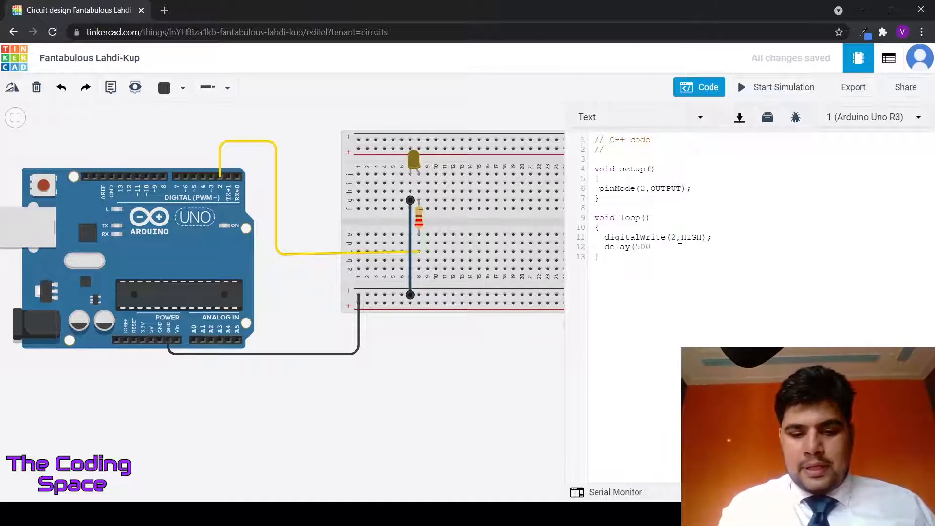
text();)
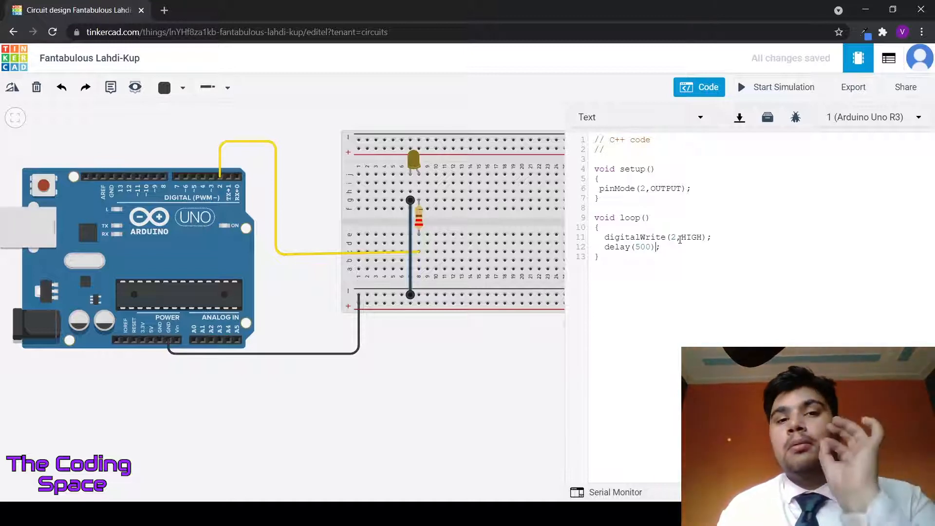
- Set the delay statement's value to 1000 and add a new line below it
key(Left)
key(Left)
key(Left)
key(Left)
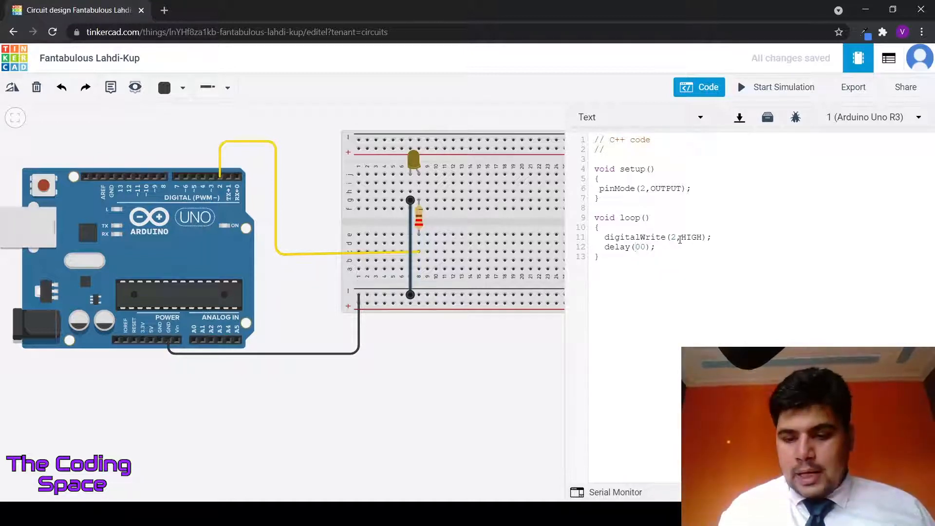
text(10)
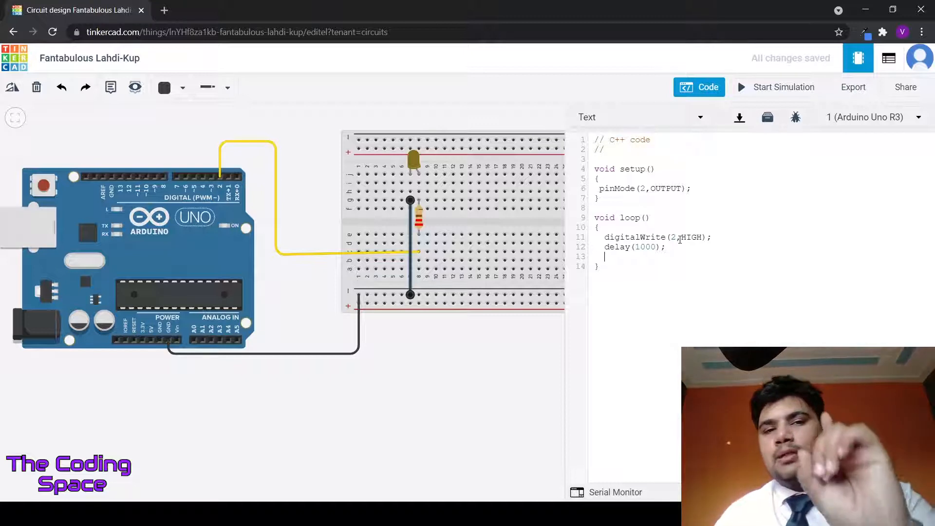
- Write the statement digitalWrite(2,LOW); below the delay in the loop() function
text(dig)
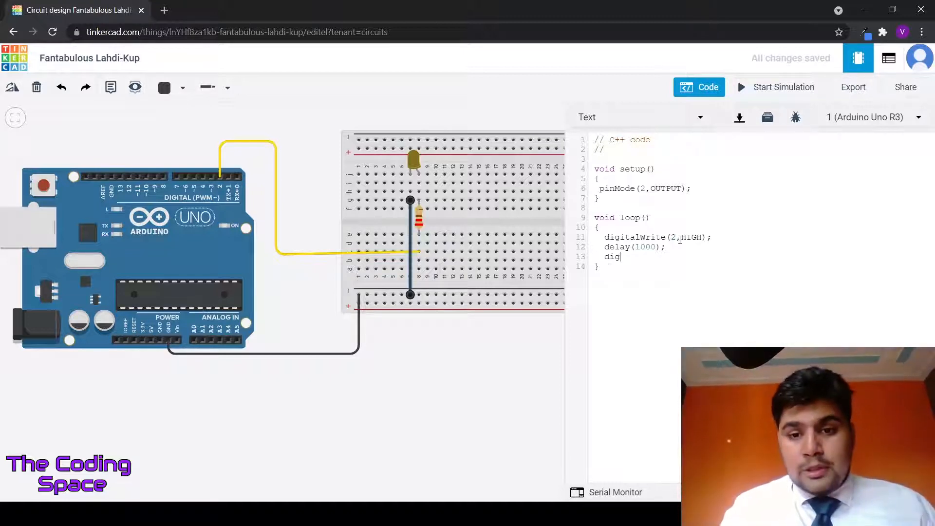
text(italWrite(2)
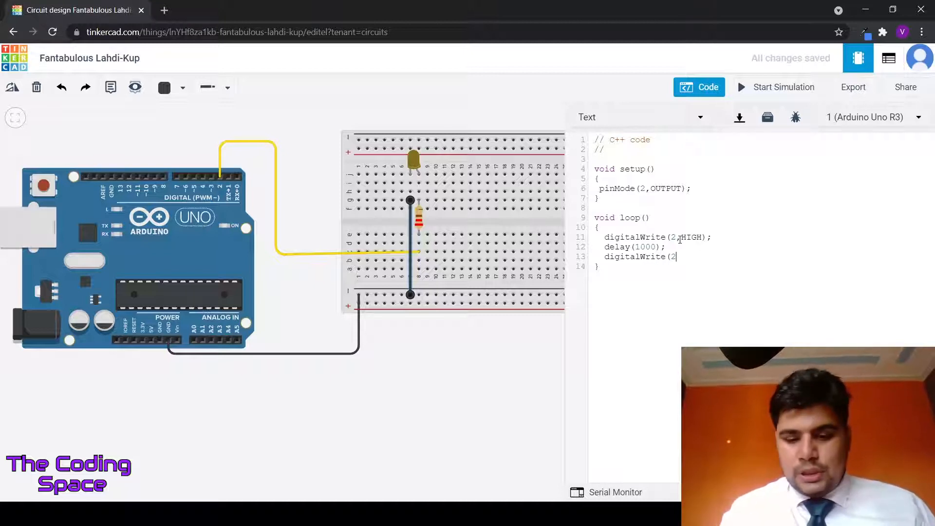
text(,LOW);)
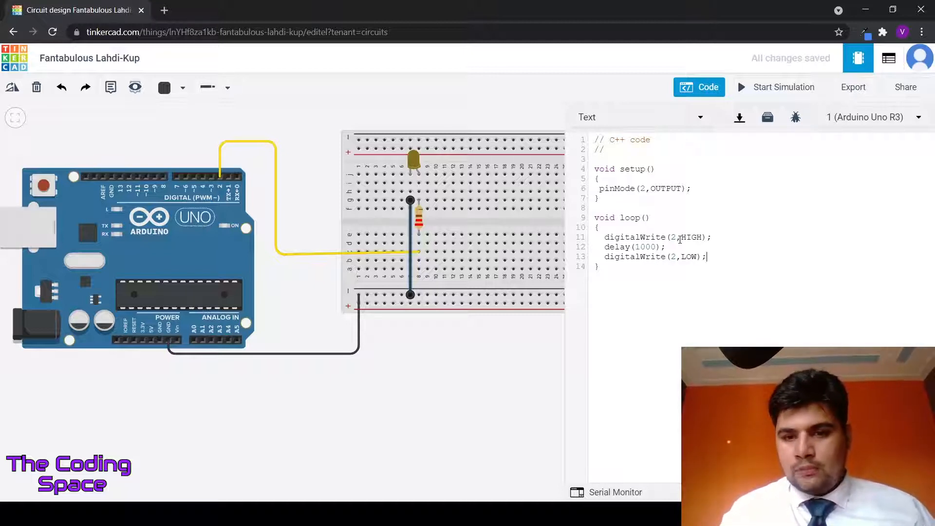
- Add the statement delay(1000); below digitalWrite(2,LOW); in the loop() function
key(Return)
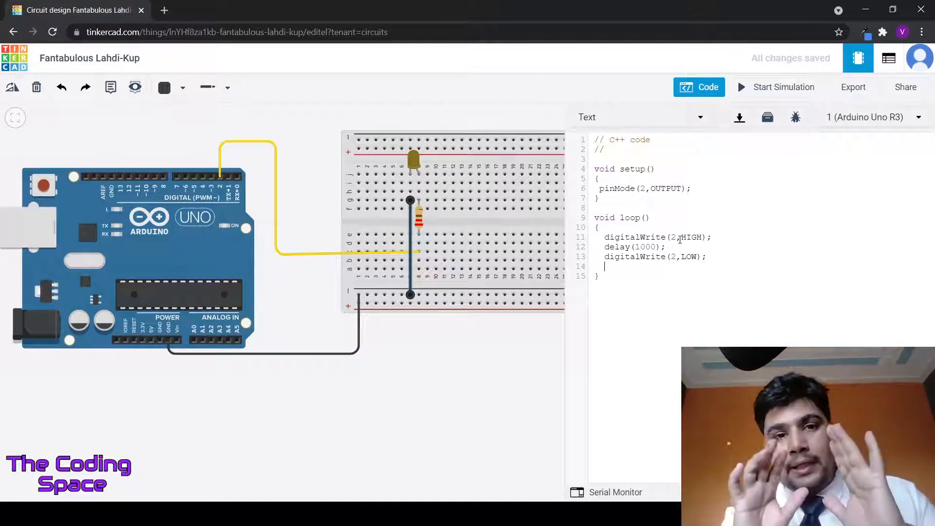
text(delay)
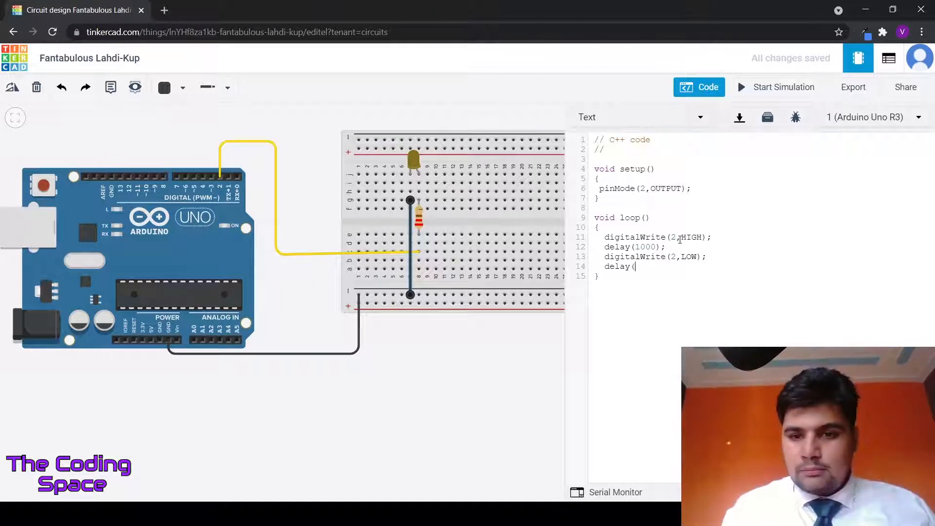
text((1000)
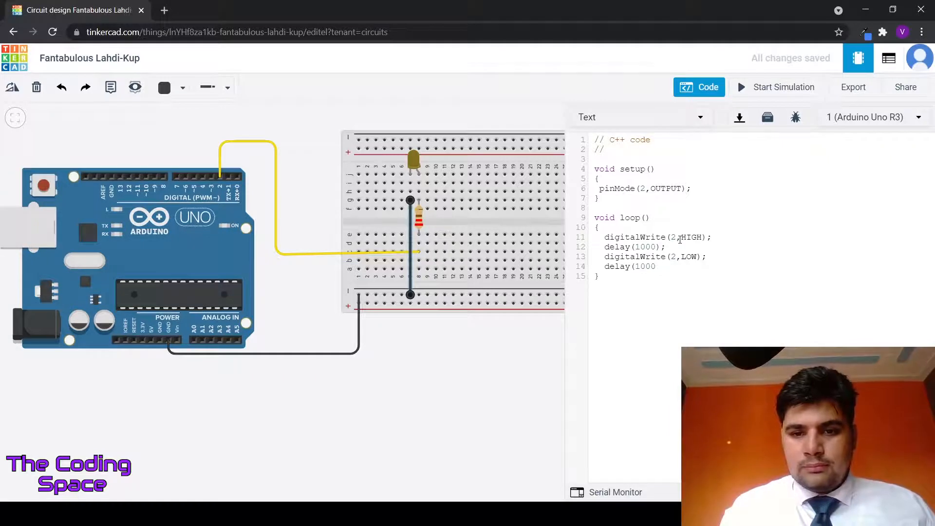
text();)
key(Return)
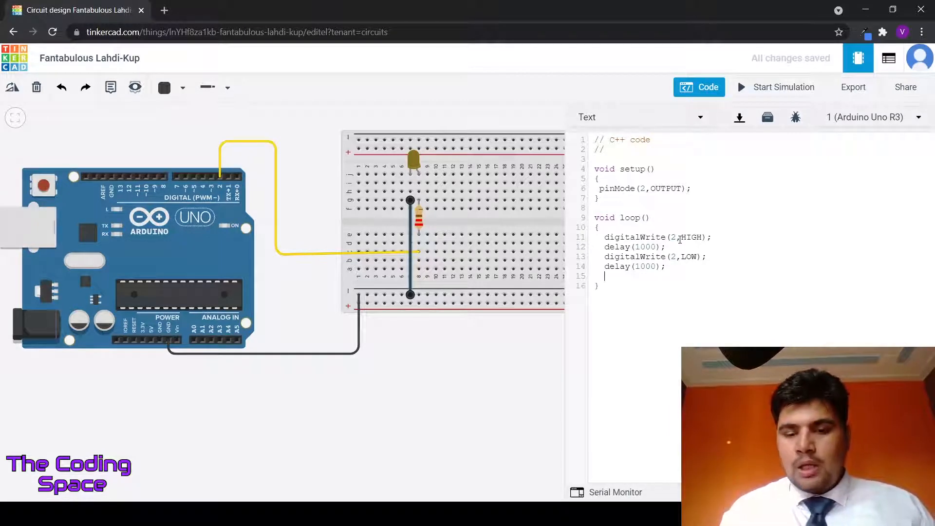
- Run and stop the simulation of the yellow LED circuit, and hide the code editor
click(757, 89)
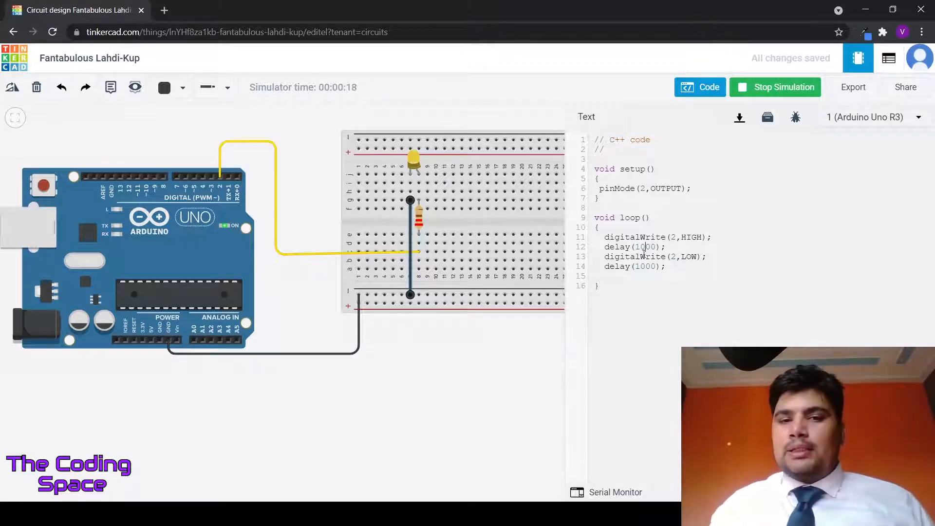
click(749, 93)
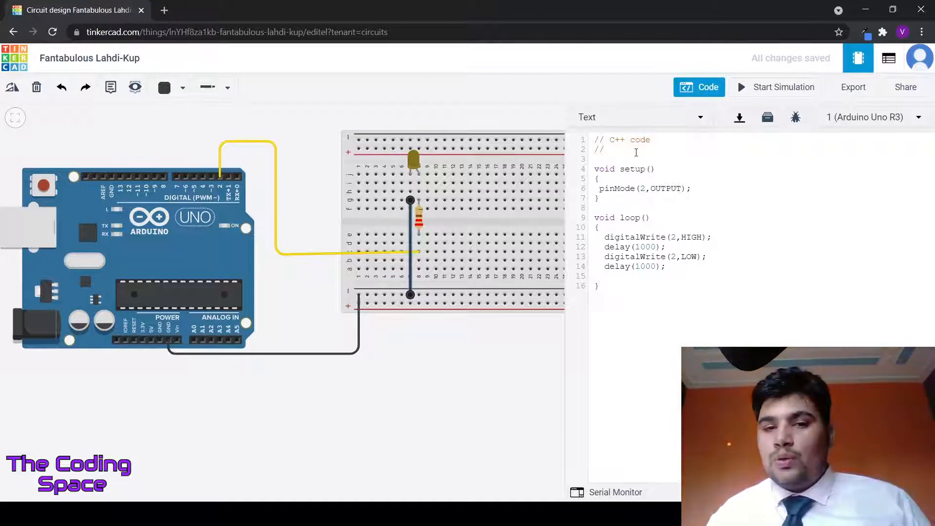
click(707, 88)
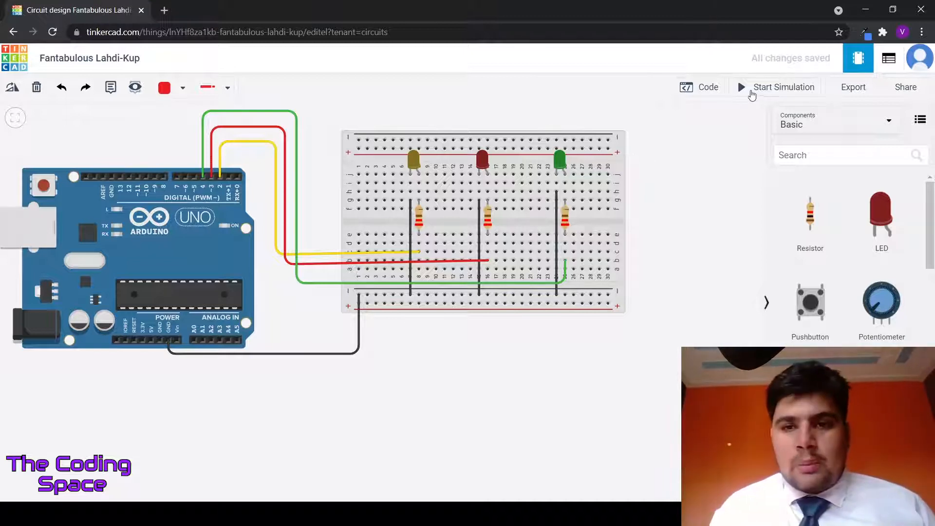
- Reopen the Arduino's code and write pinMode(3,OUTPUT); below the pin 2 statement in the setup() function
click(702, 93)
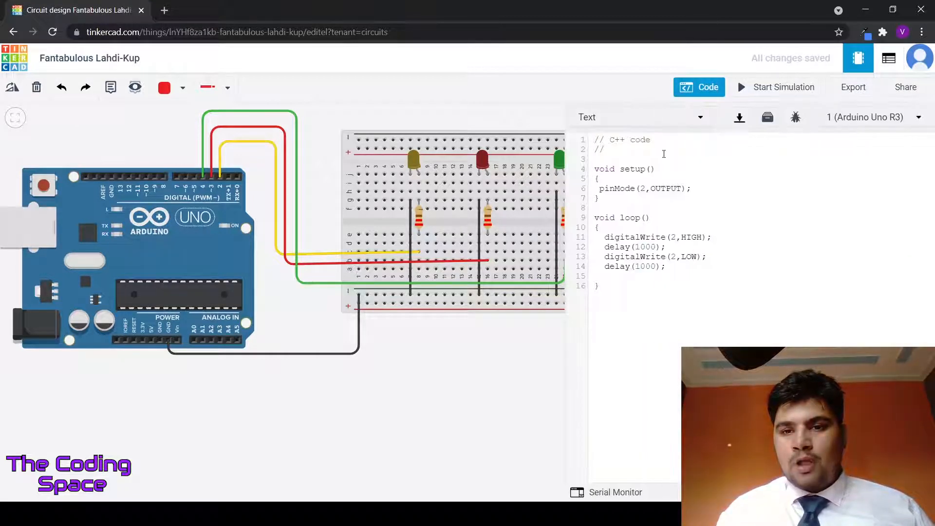
click(699, 190)
key(Return)
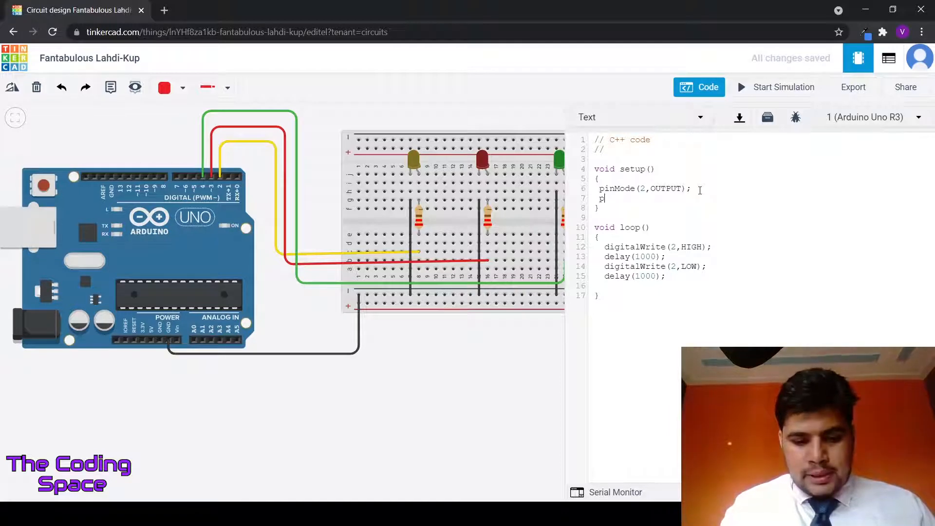
text(pinMode()
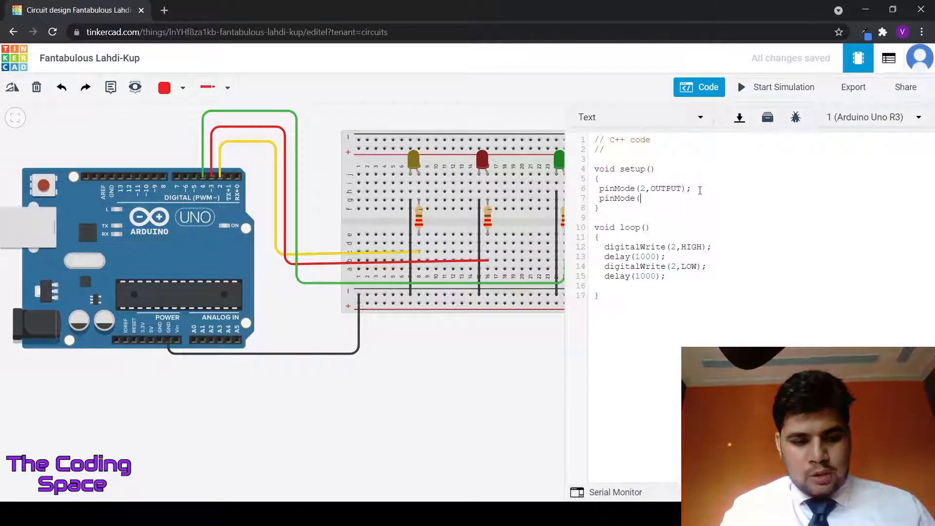
text(3)
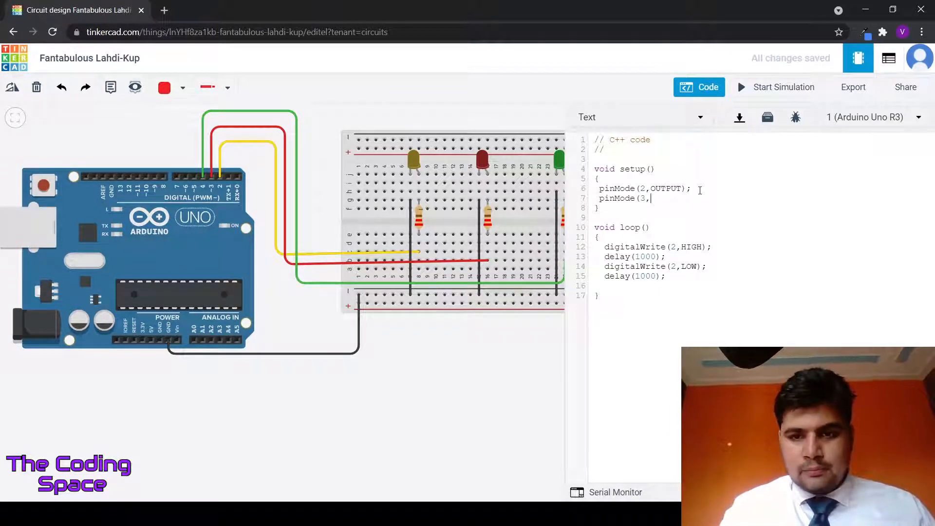
text(,OUPY)
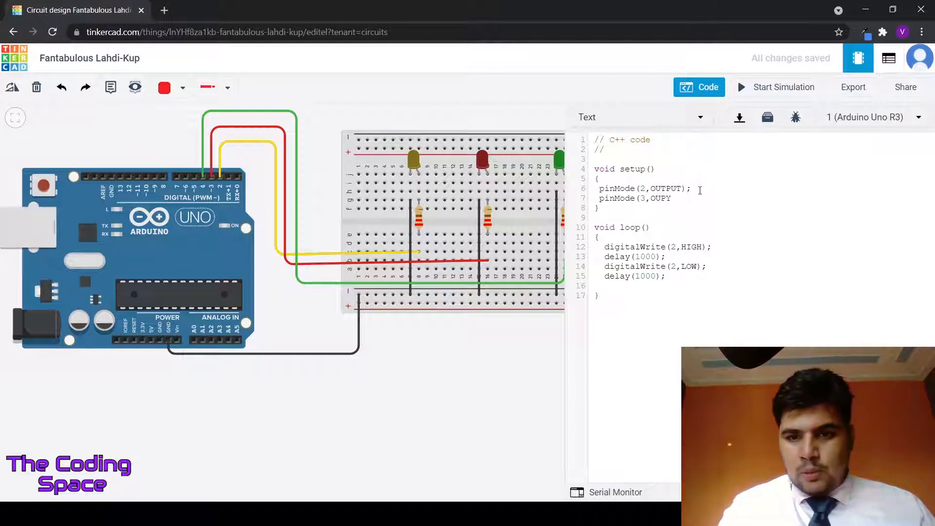
key(BackSpace)
key(BackSpace)
text(TP)
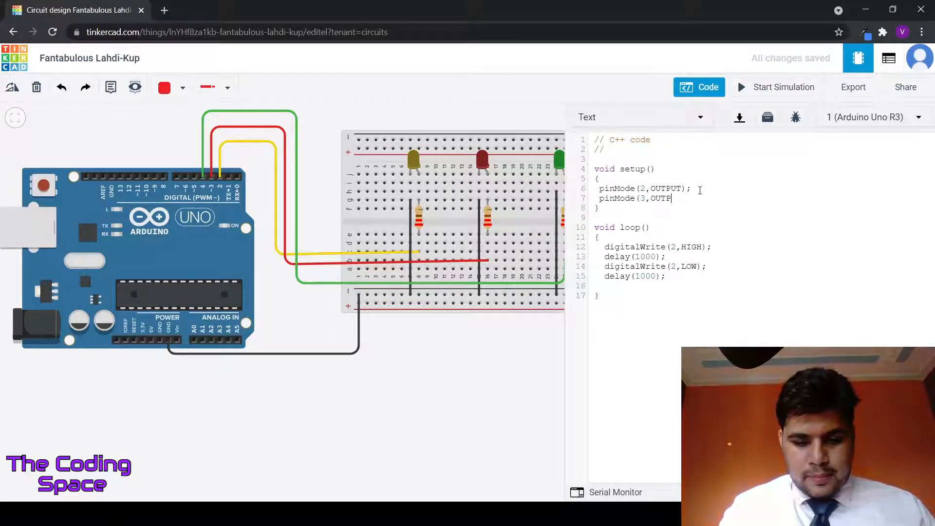
text(UT);)
- Add the statement pinMode(4,OUTPUT); on a new line in the setup() function
key(Return)
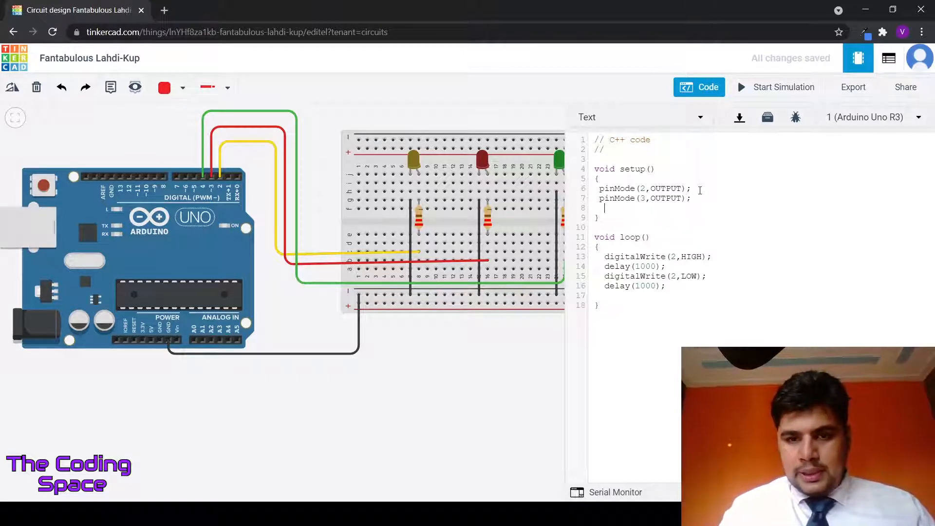
text(pinMode(4,)
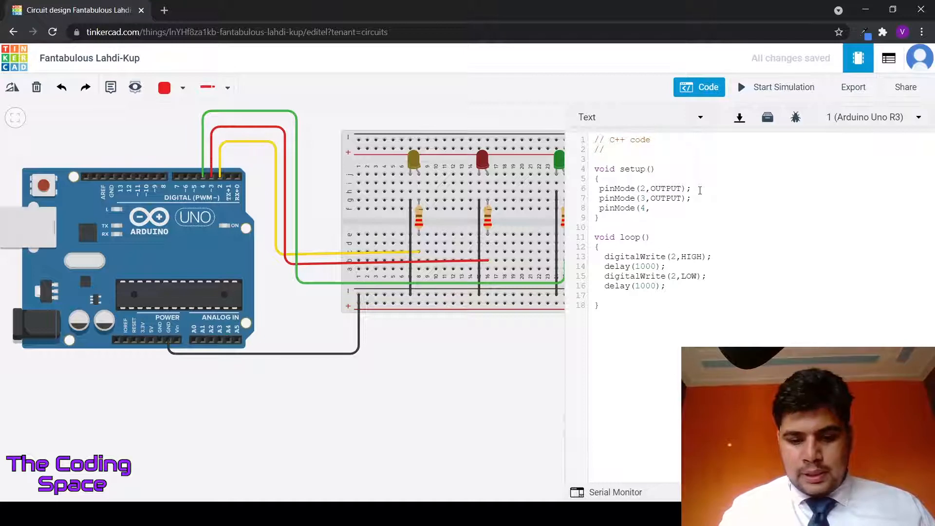
text(OUTPUT)
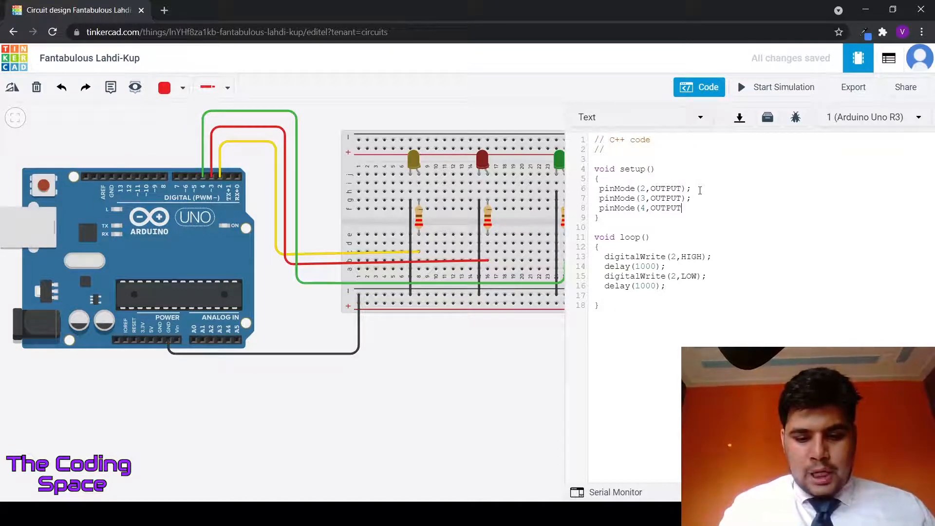
text();)
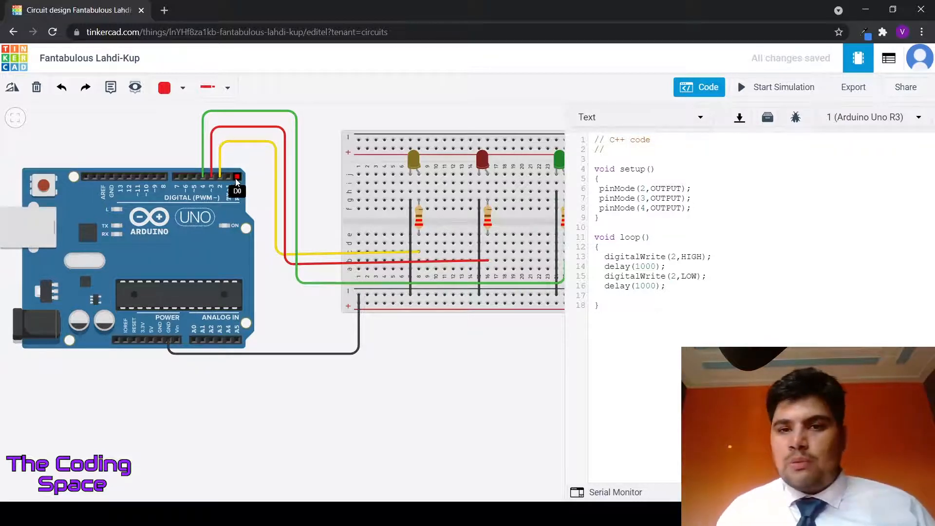
- Copy the four blink statements for pin 2 in loop() and paste them twice below, separated by blank lines
drag(698, 210, 611, 192)
click(668, 287)
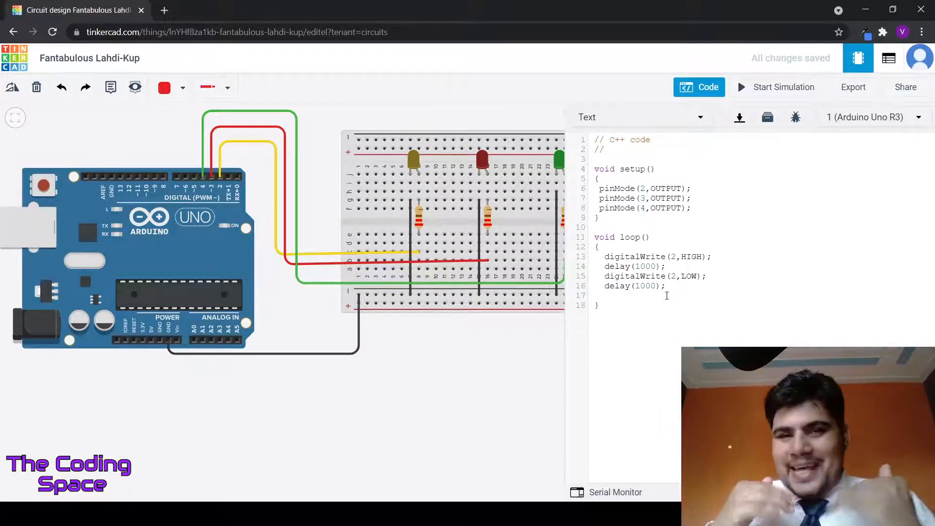
drag(680, 289, 605, 259)
key(ctrl+c)
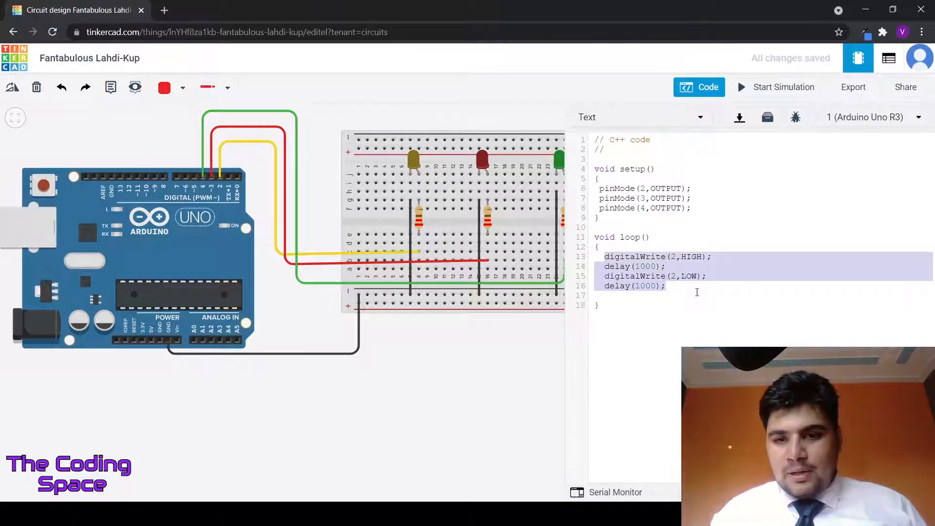
click(696, 292)
key(Return)
key(ctrl+v)
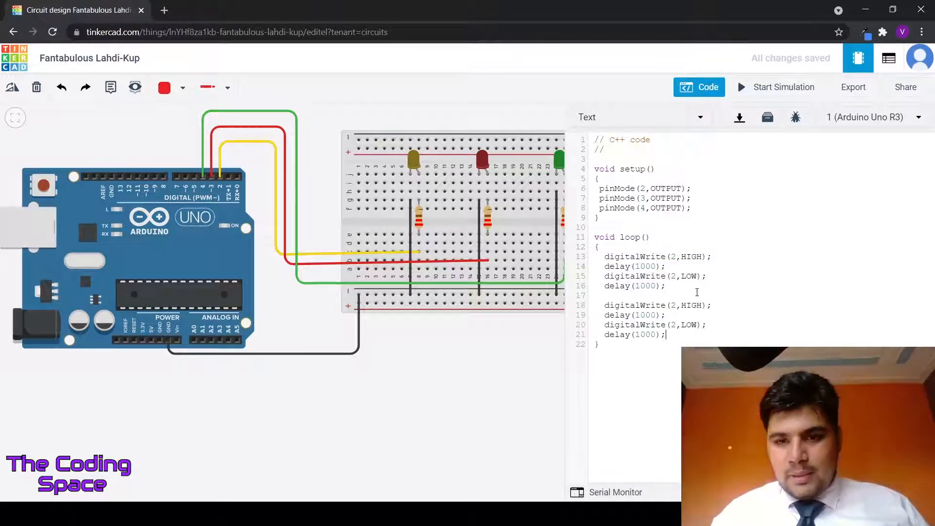
key(Return)
key(Return)
key(ctrl+v)
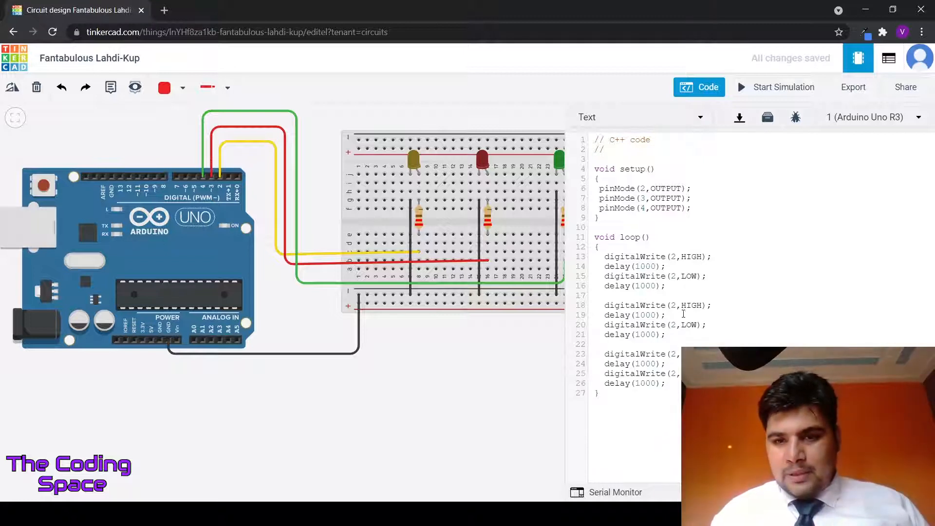
- Change the pin number to 3 in both digitalWrite statements of the second blink block
click(676, 305)
key(BackSpace)
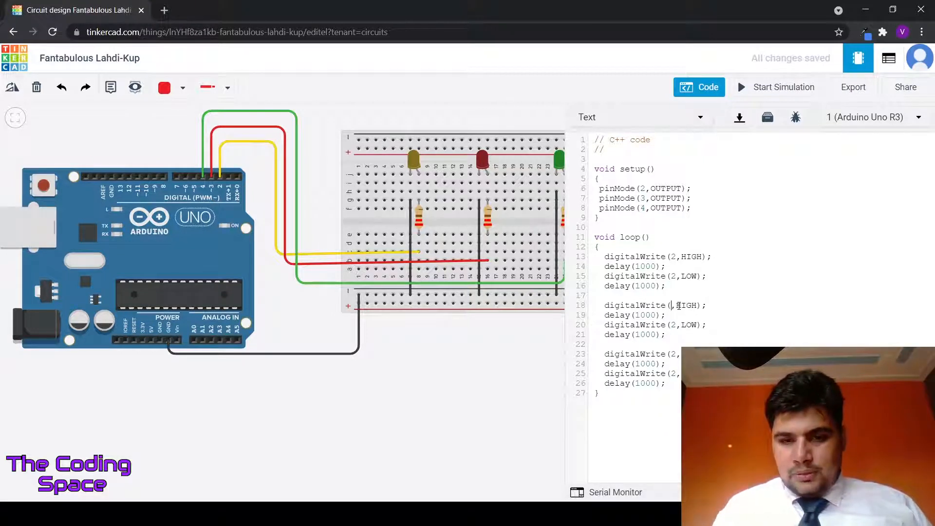
text(3)
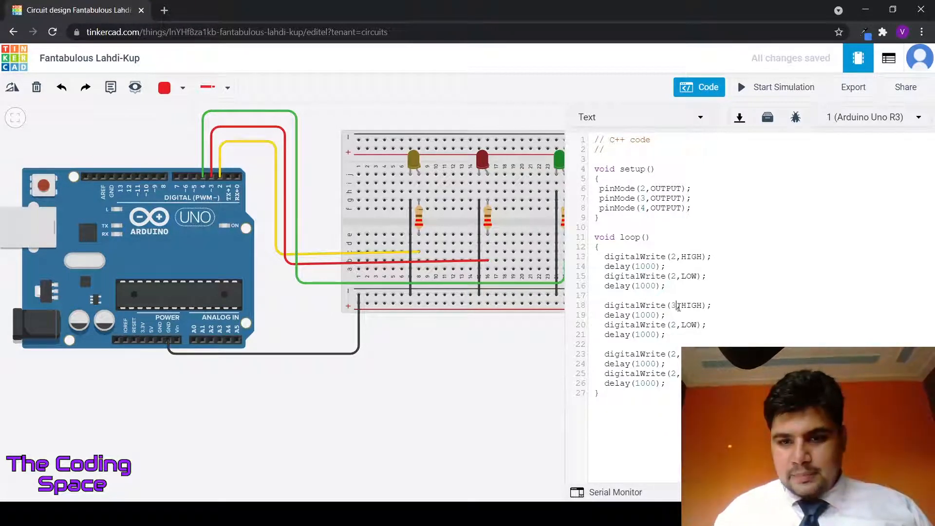
click(677, 325)
key(BackSpace)
text(3)
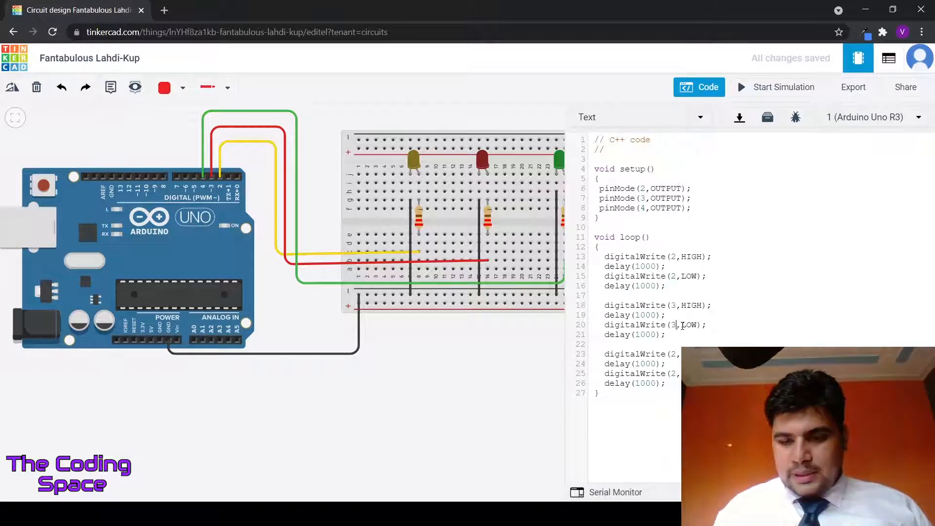
- Change the pin number to 4 in both digitalWrite statements of the third blink block and start the simulation
click(676, 354)
key(BackSpace)
text(4)
click(777, 87)
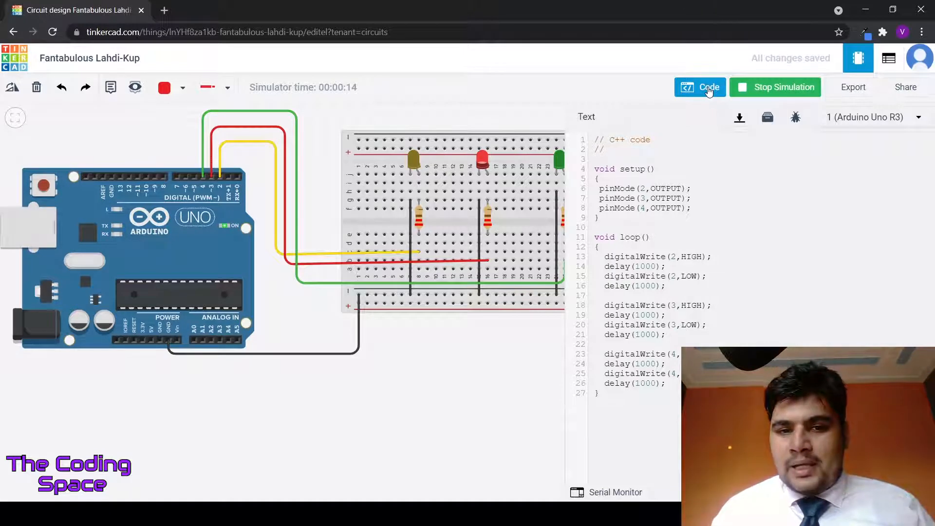
- Stop the simulation and delete all the blink statements for pins 2, 3 and 4 from the loop() function
click(746, 91)
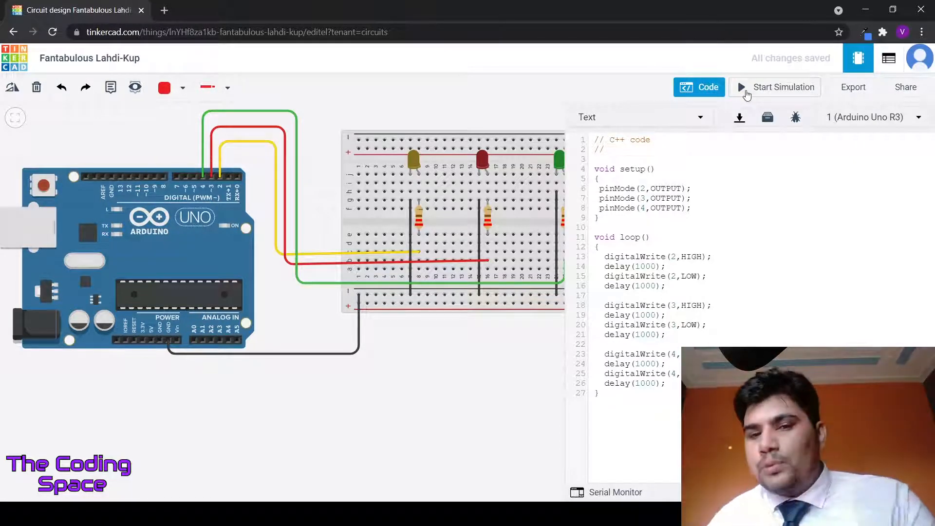
drag(668, 383, 605, 256)
key(BackSpace)
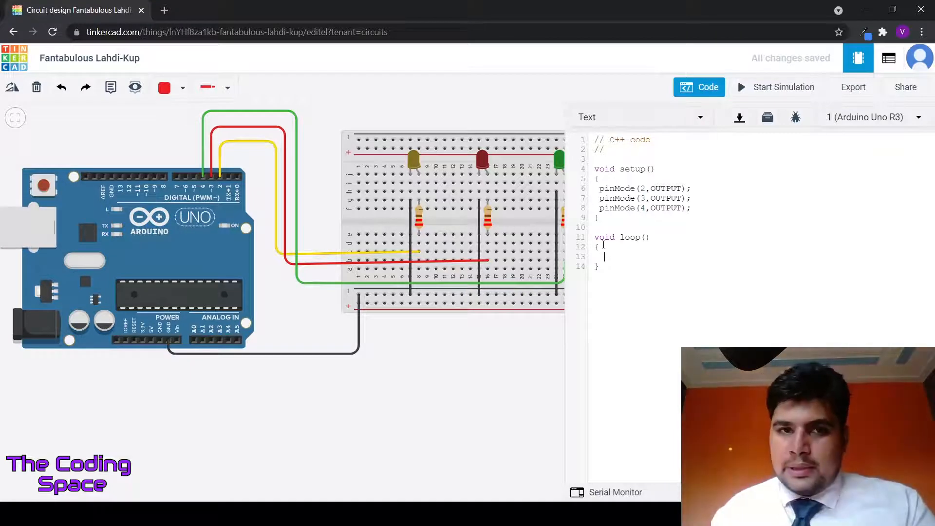
text(digit)
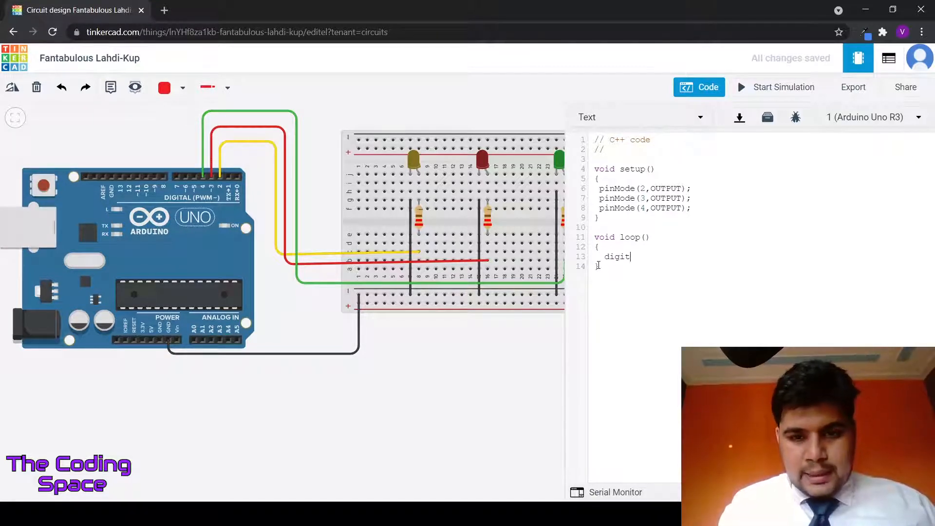
text(alWrite)
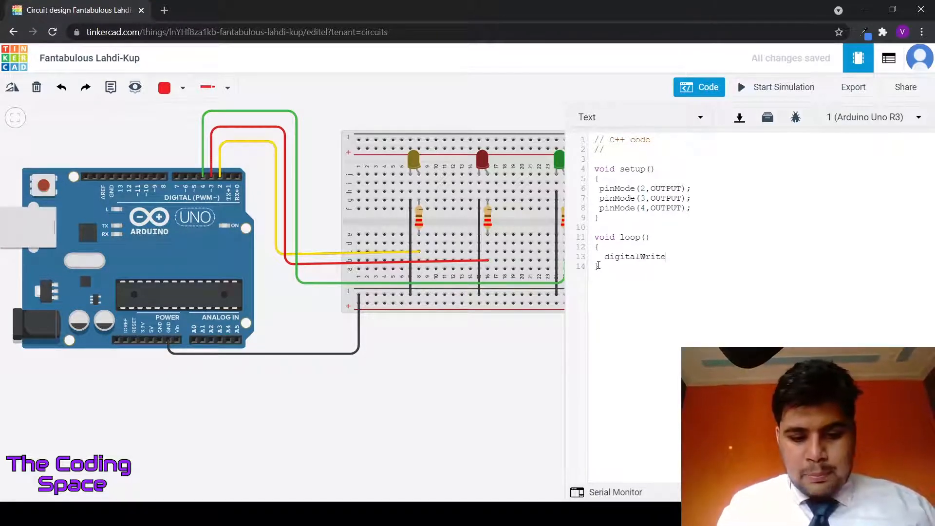
text((2,H)
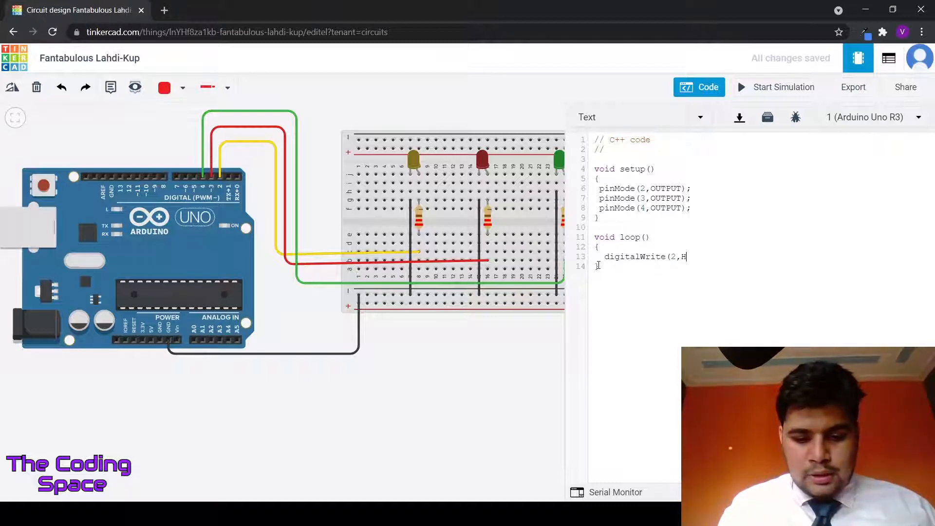
text(IGH);)
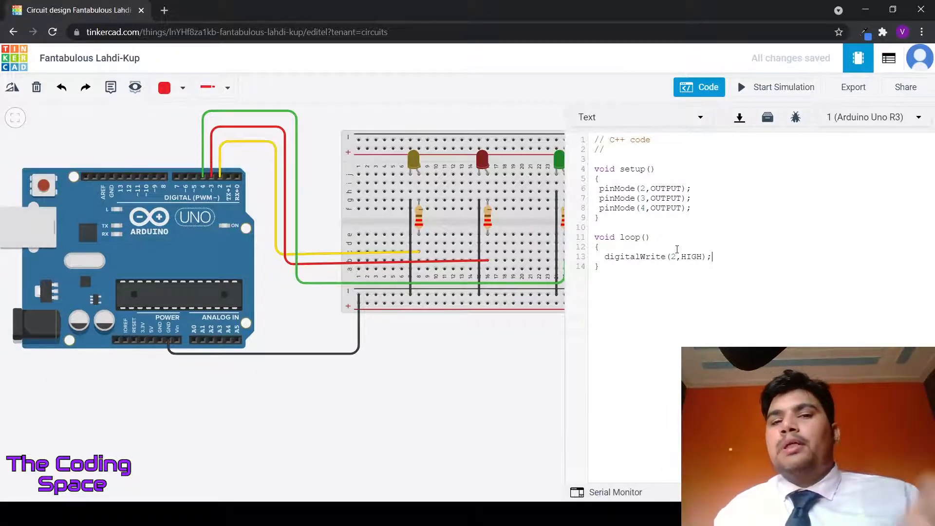
drag(723, 258, 603, 258)
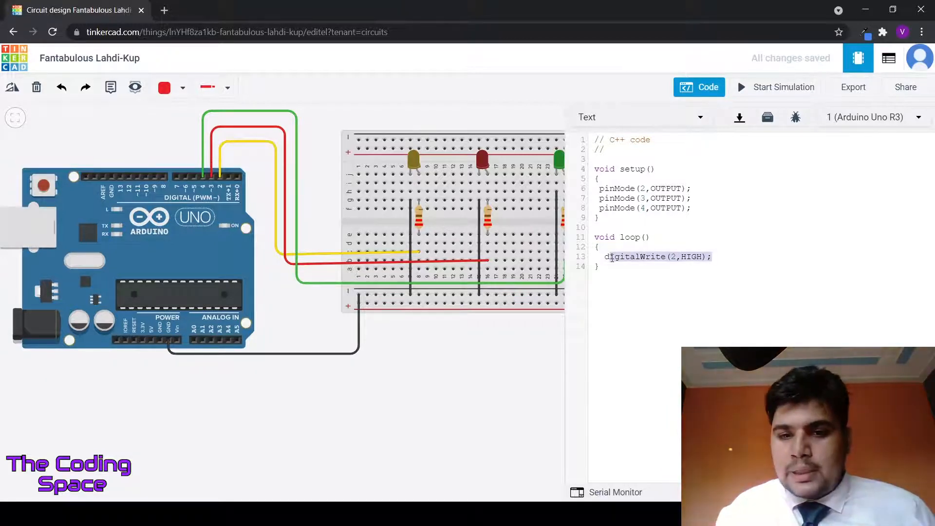
text(d)
key(BackSpace)
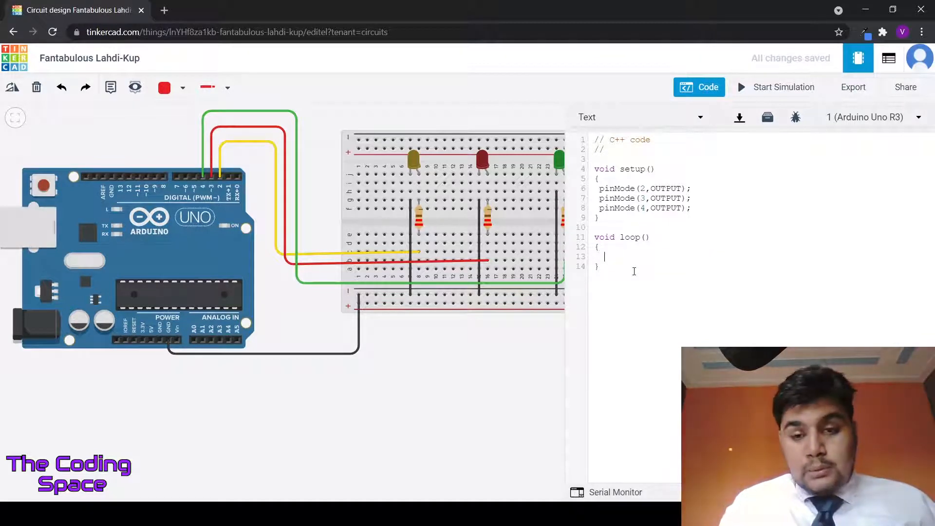
- Begin a for statement inside loop() with the initialiser int i =2;
text(f)
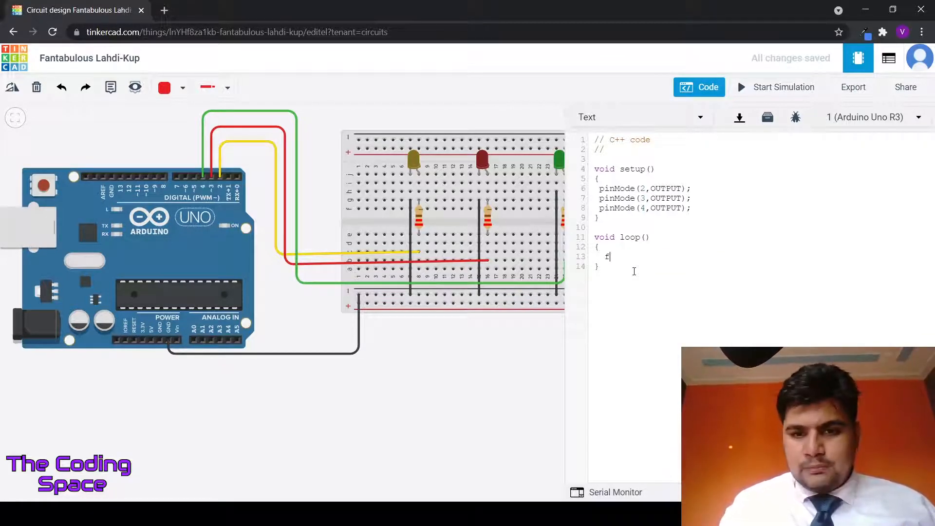
text(or()
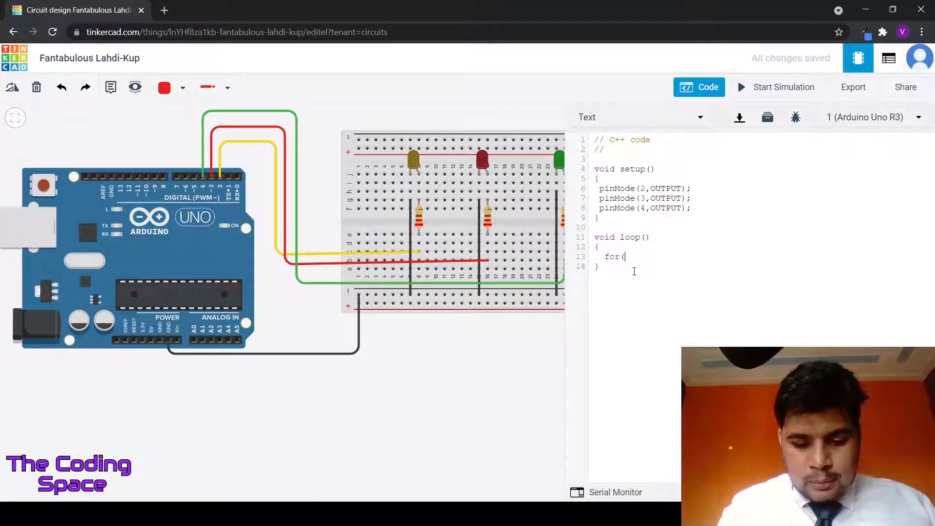
text(int i )
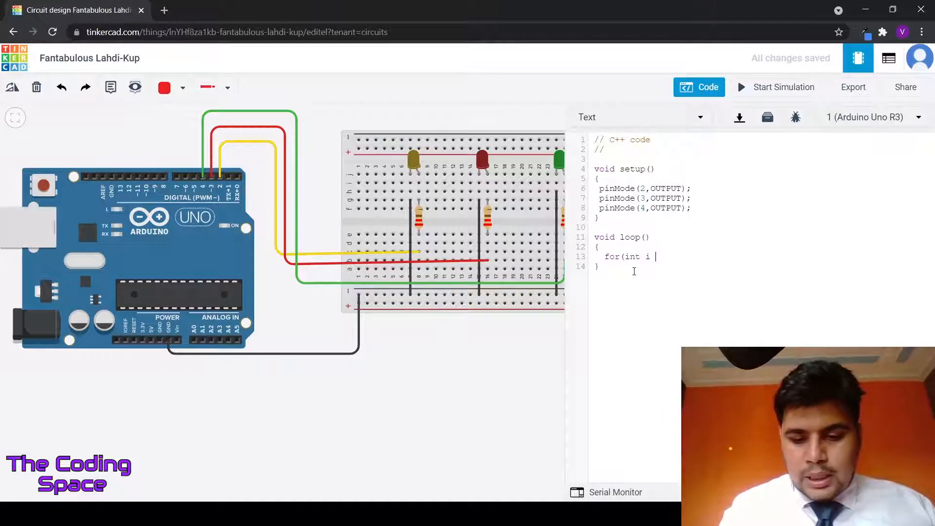
text(=2)
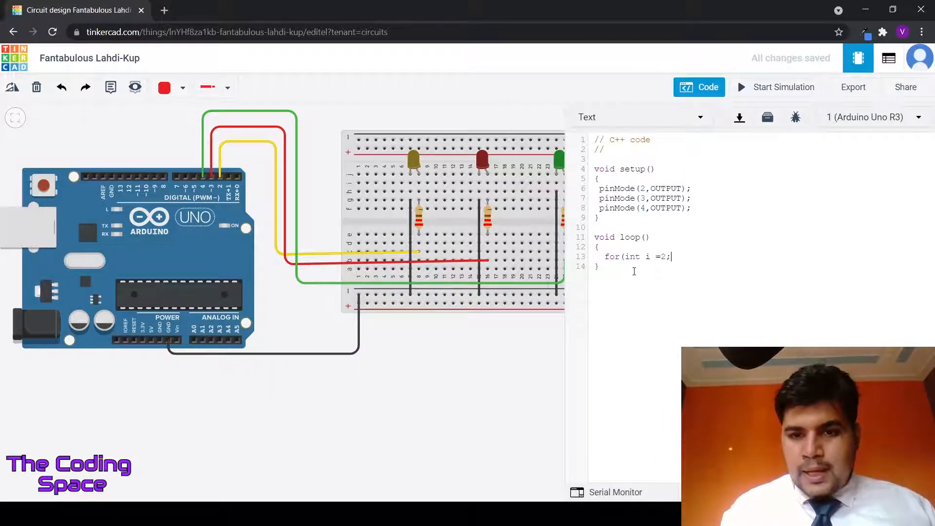
text(;)
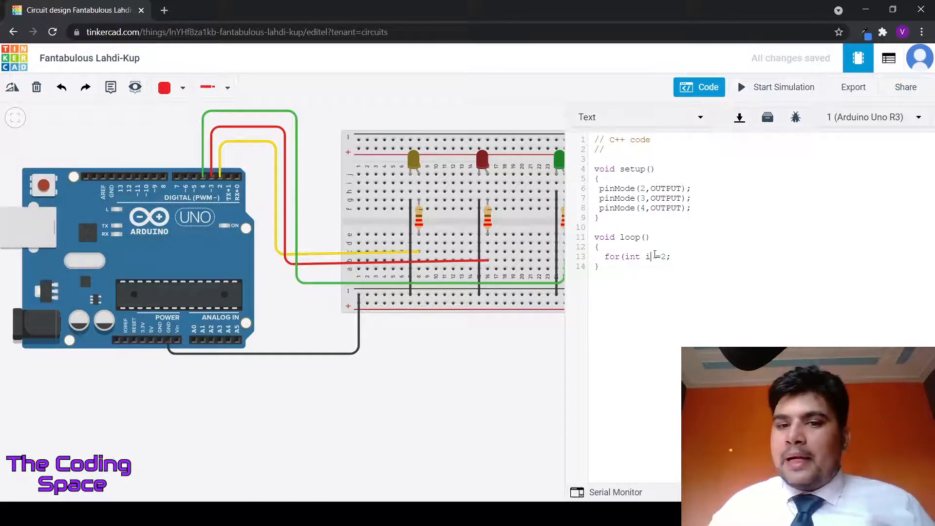
click(654, 255)
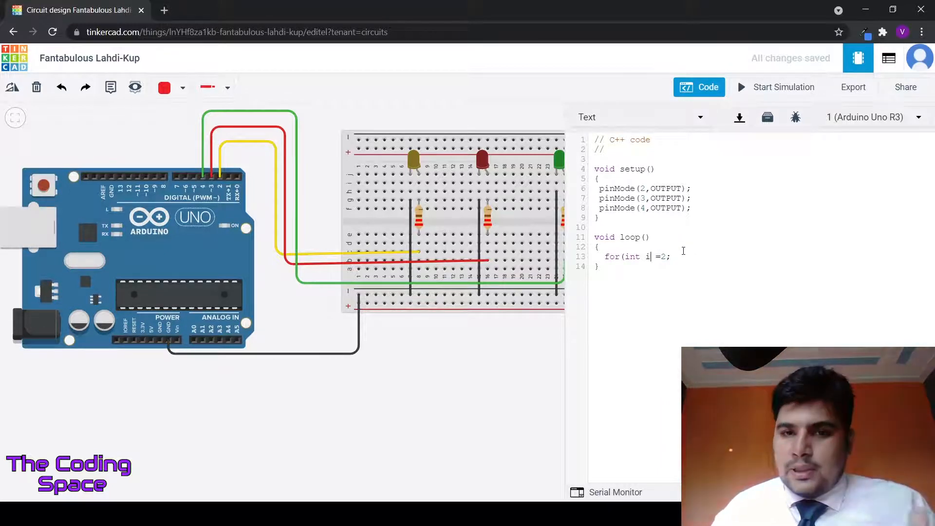
click(666, 257)
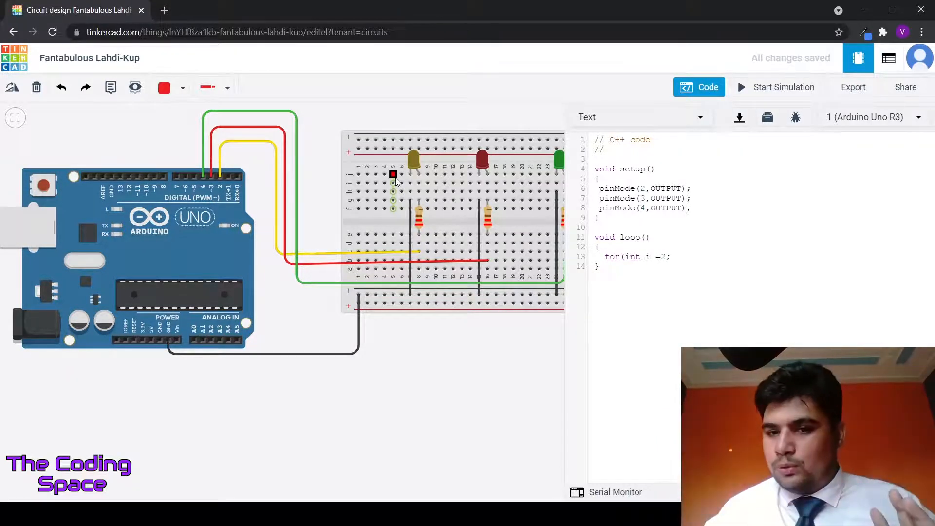
click(687, 257)
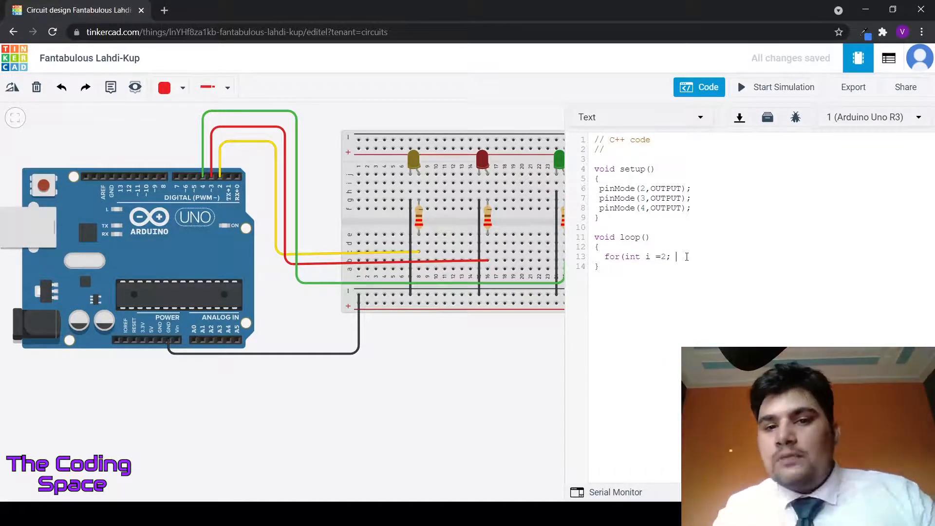
- Complete the for header with the condition i<=4 and the increment i++, and add opening and closing braces below it
text(i<=)
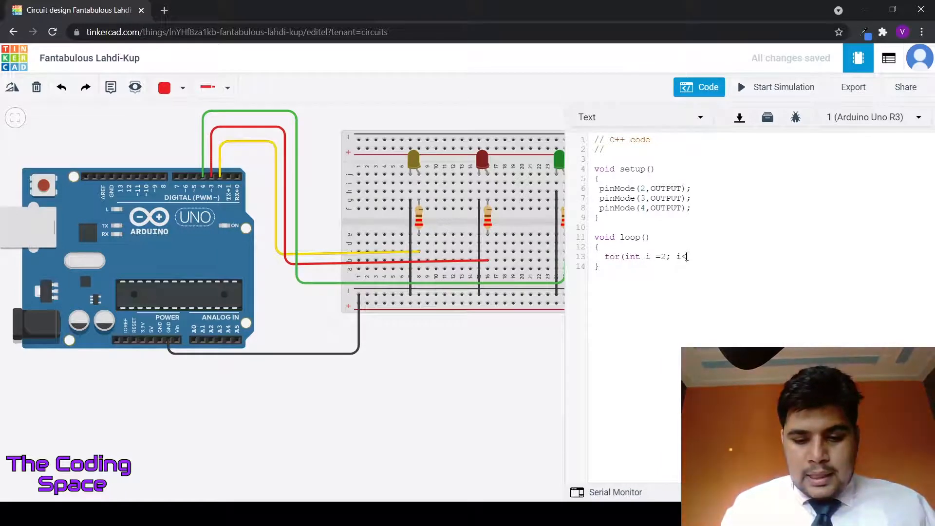
text(4)
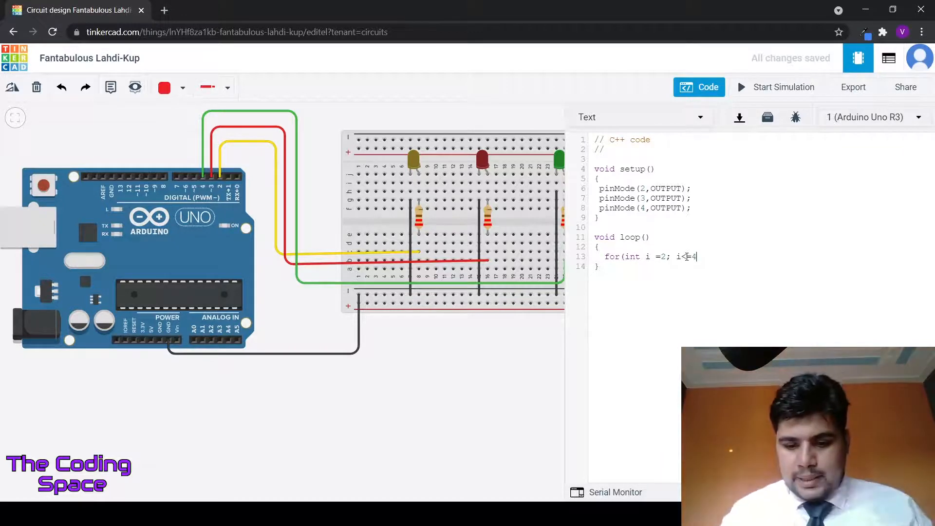
text(;)
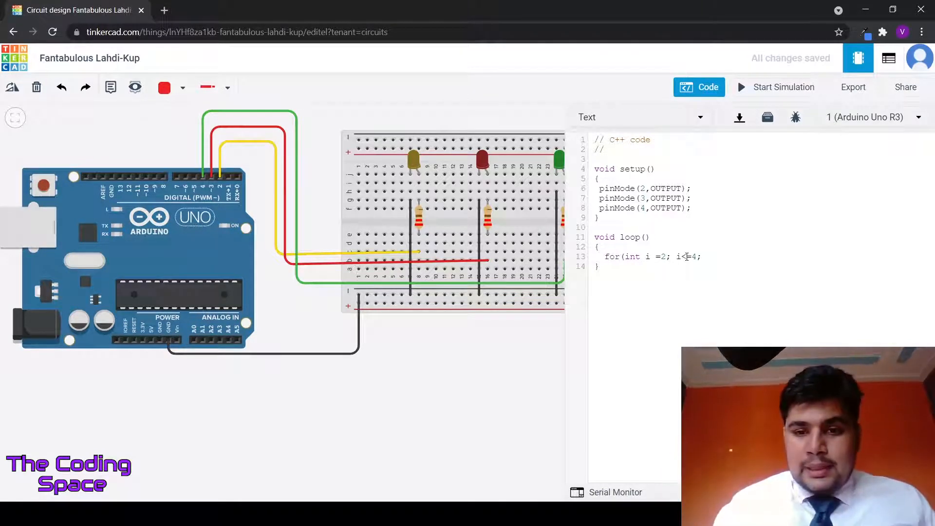
text(i= i+1)
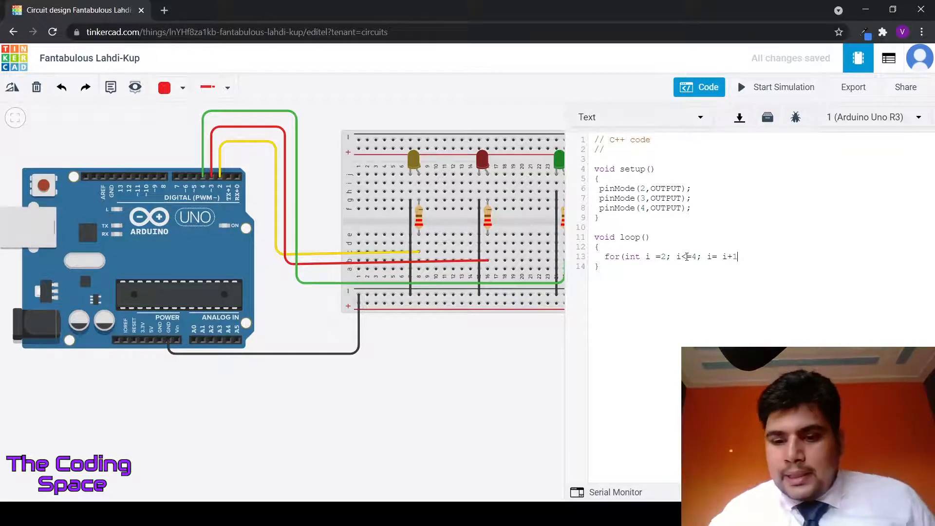
key(BackSpace)
key(BackSpace)
key(BackSpace)
key(BackSpace)
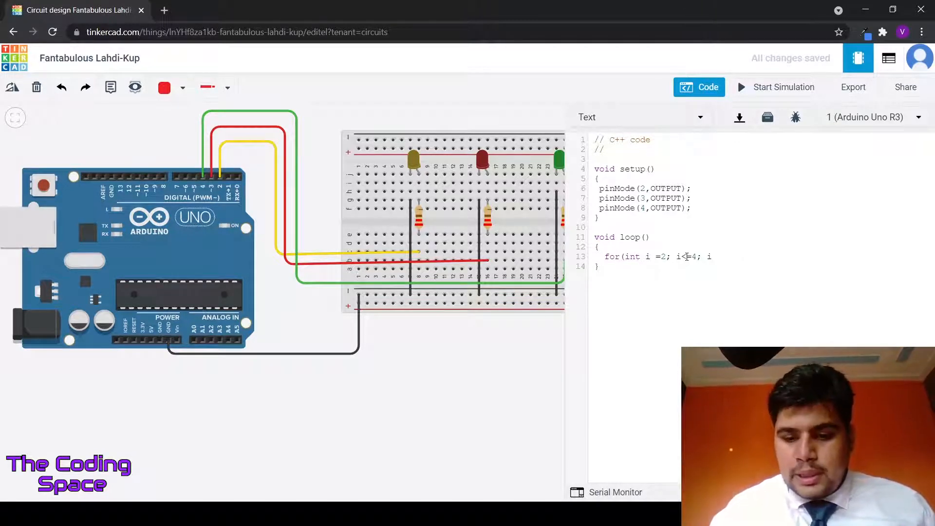
text(++)
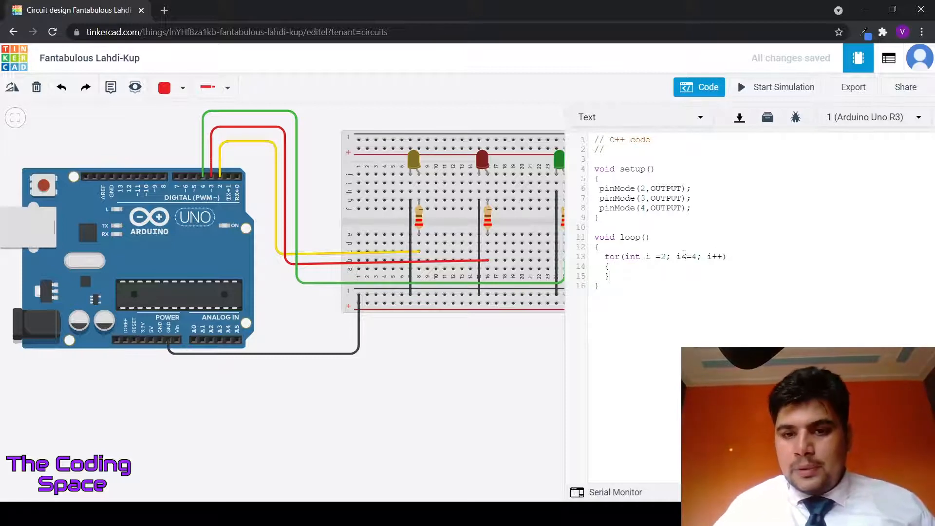
drag(604, 257, 624, 251)
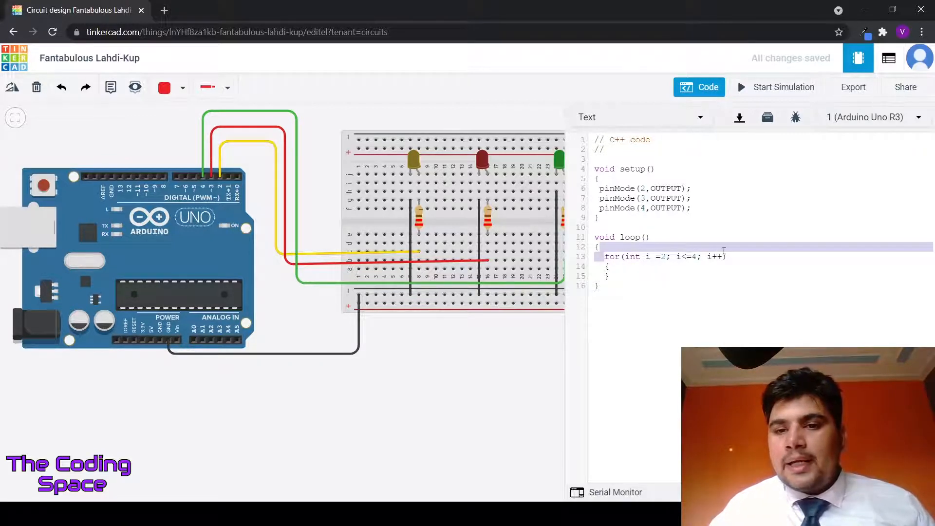
drag(723, 250, 729, 257)
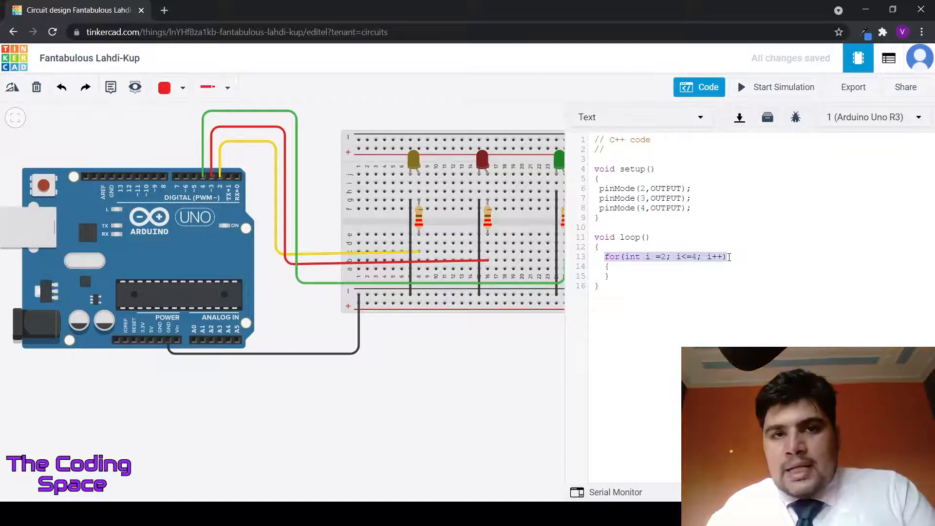
click(729, 257)
drag(724, 254, 715, 250)
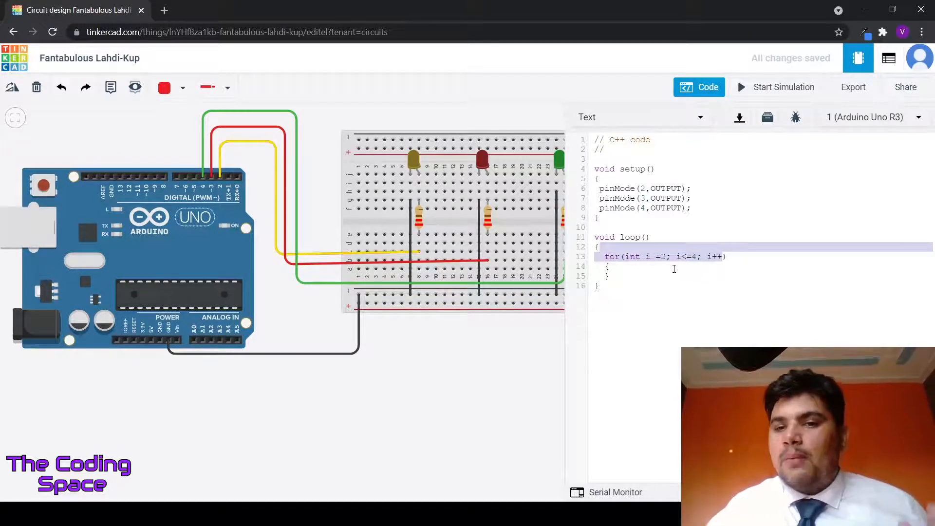
- Add the statements digitalWrite( HIGH); and delay(500); on separate lines inside the for loop's braces
click(632, 269)
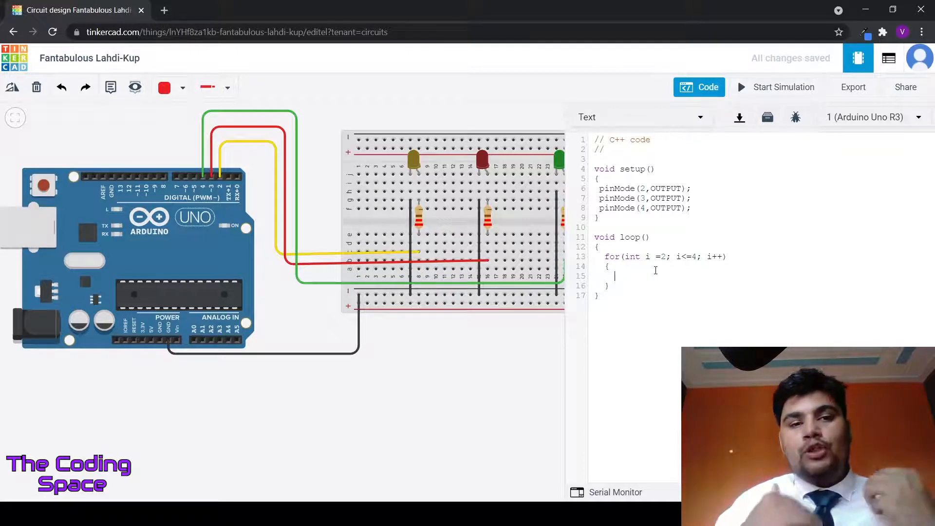
text(digit)
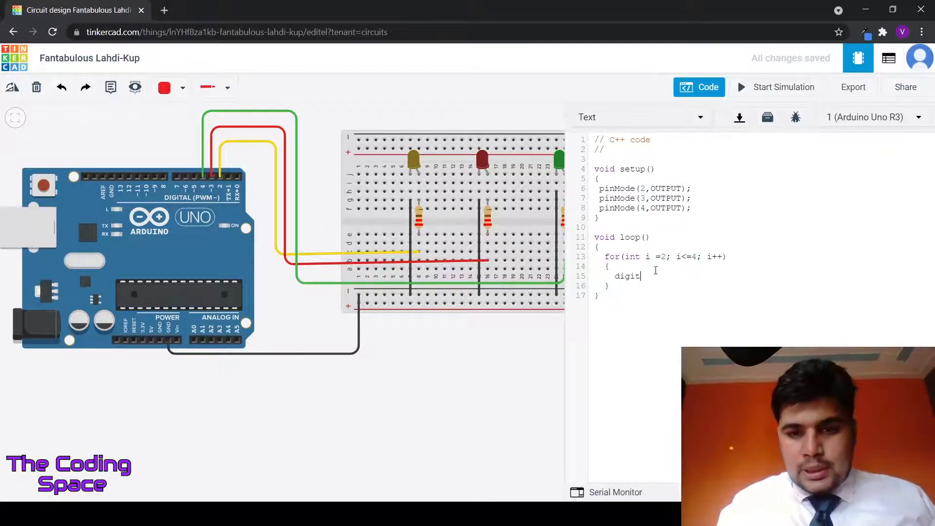
text(alWrite)
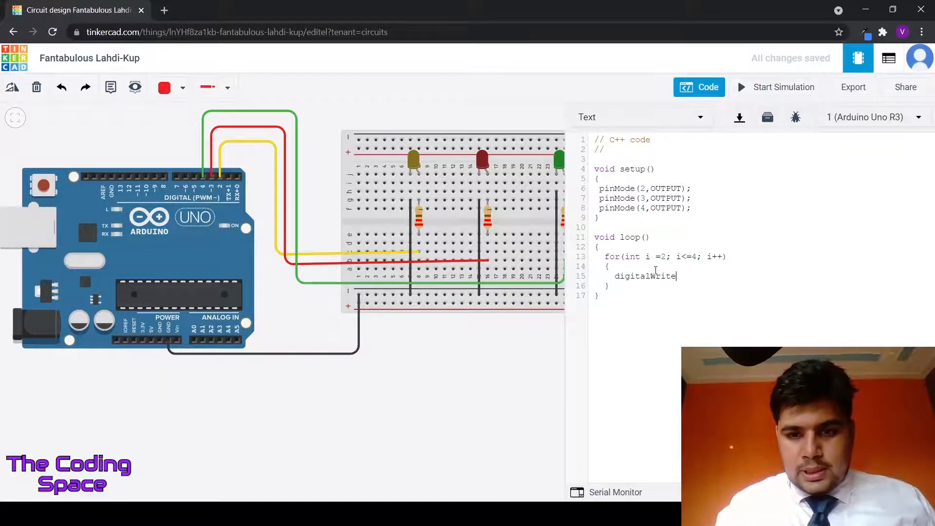
text(()
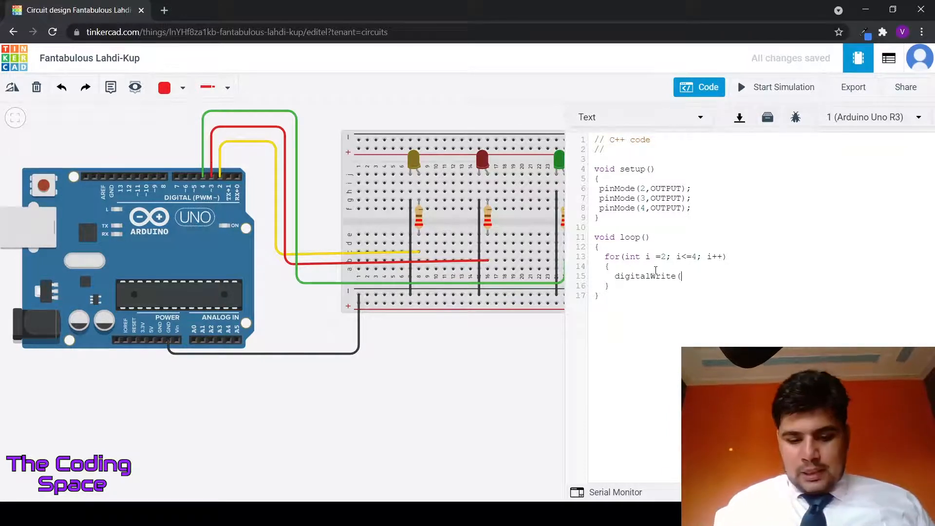
text( i)
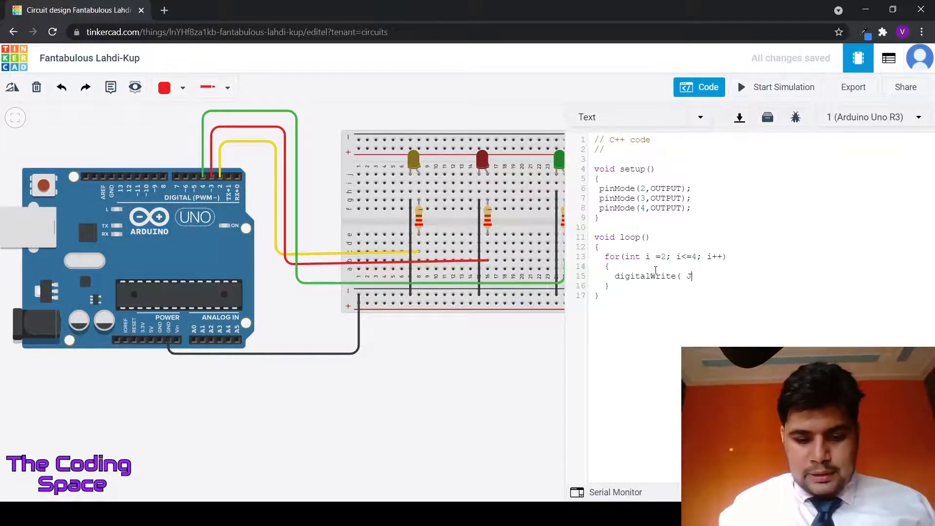
text(IGH)
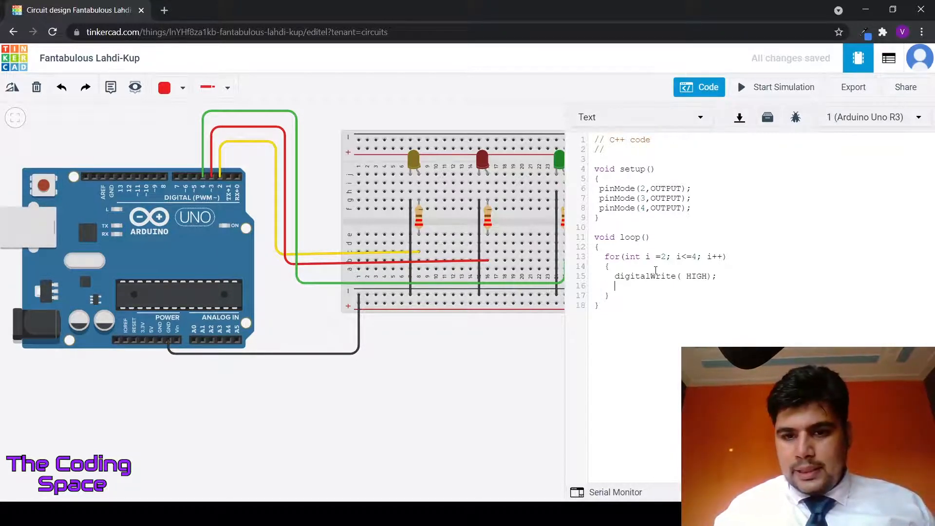
text(delay)
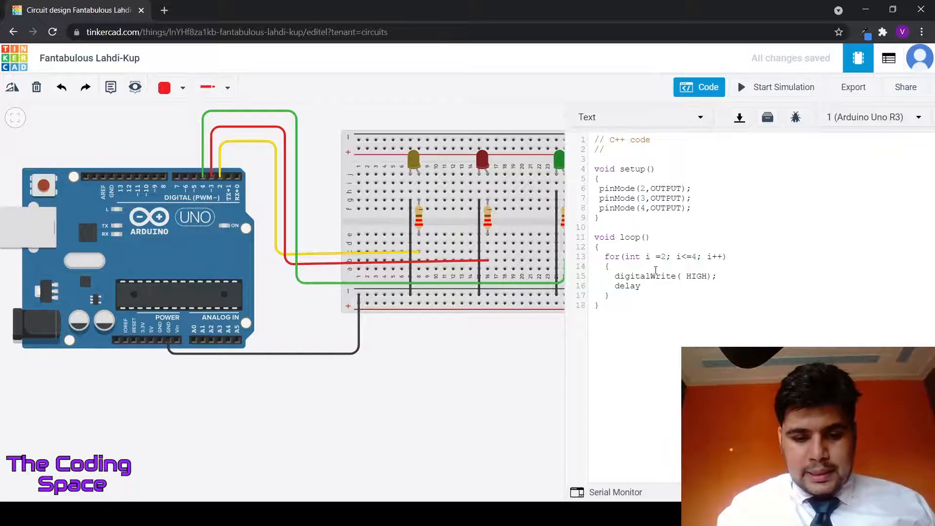
text((500);)
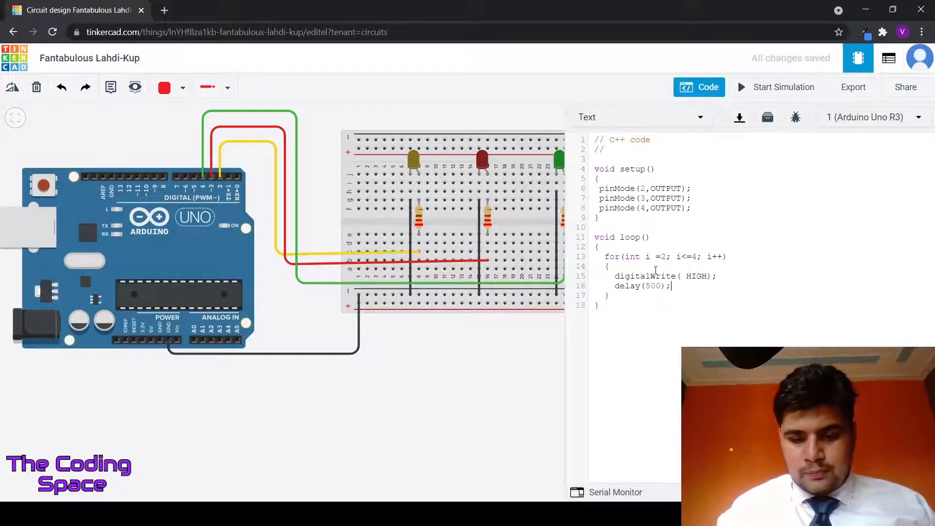
- Add the statements digitalWrite( LOW); and delay(500); on separate lines below the existing delay inside the for loop
key(Return)
text(delay)
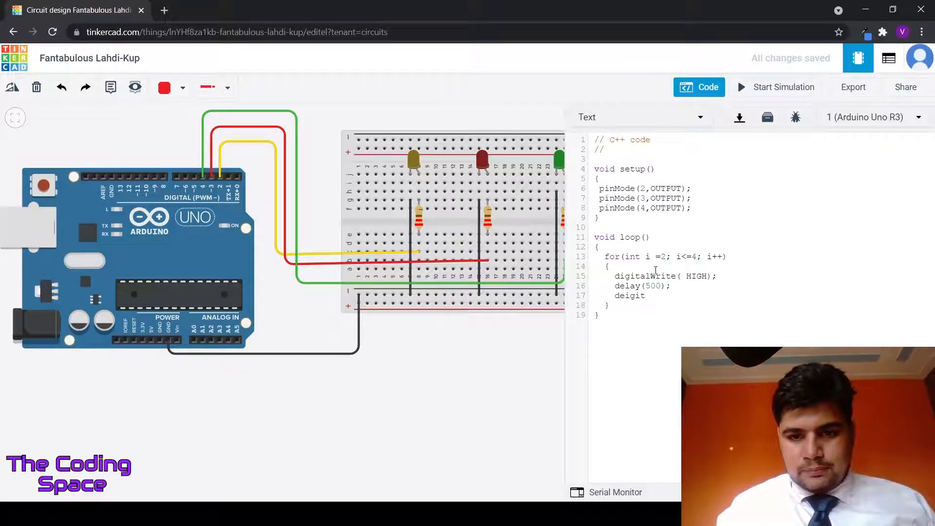
key(BackSpace)
key(BackSpace)
key(BackSpace)
key(BackSpace)
text(igitalWrite()
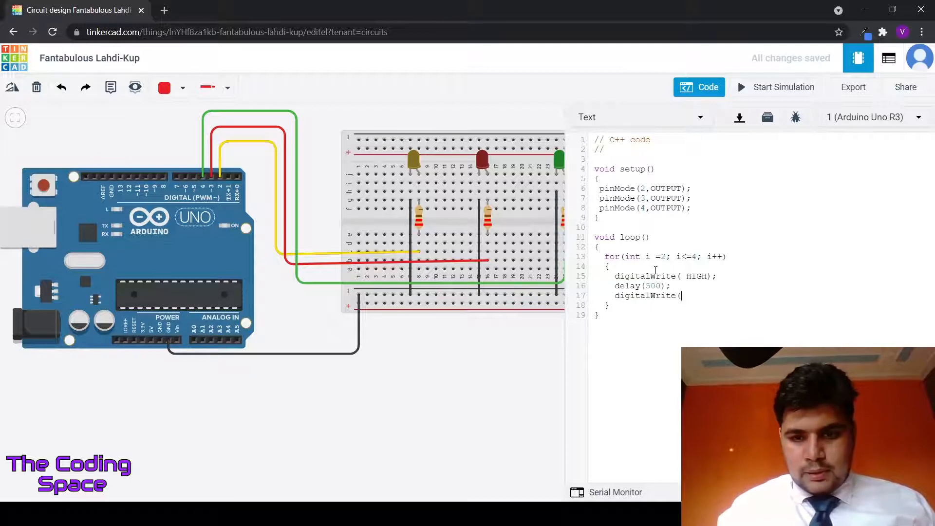
text( LOW)
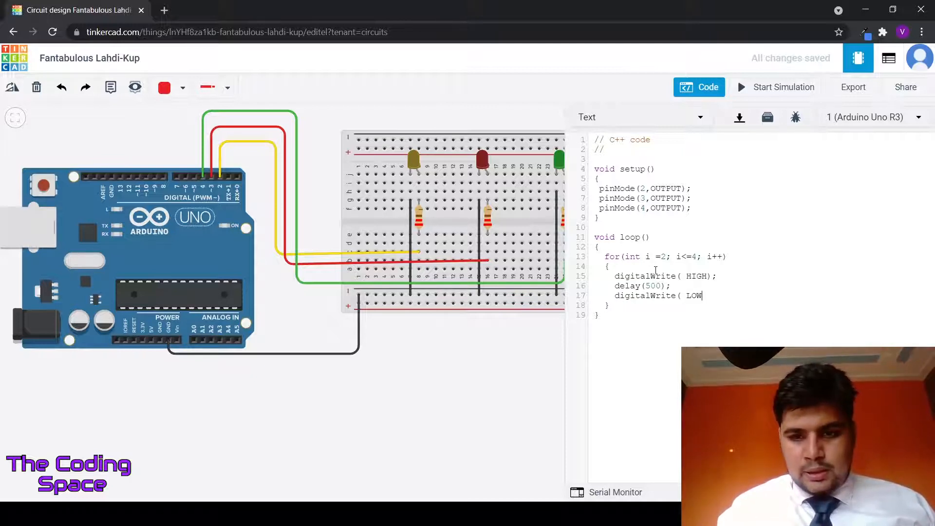
text();)
key(Return)
text(dela)
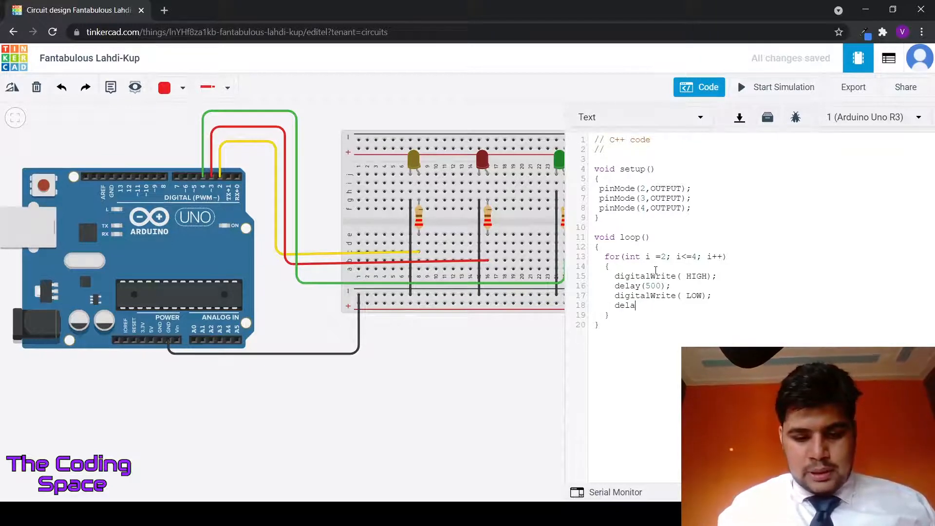
text(y(500);)
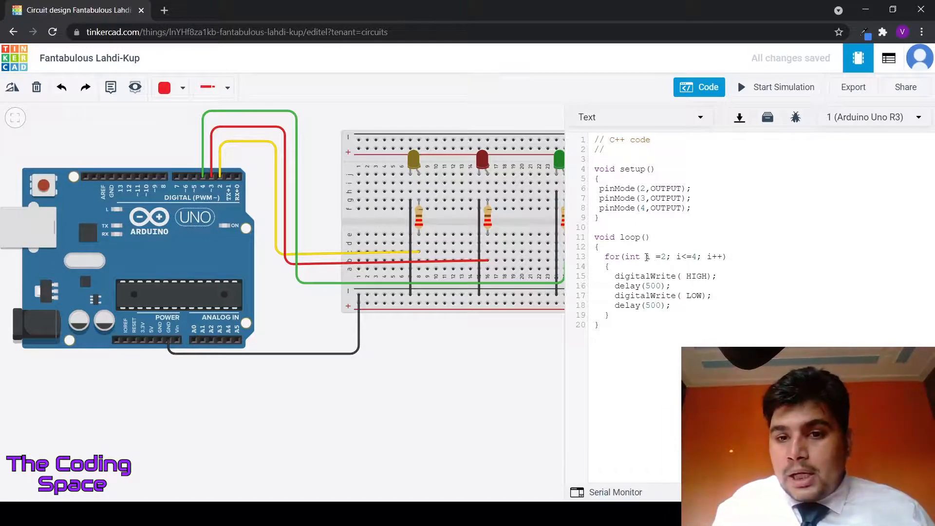
- Insert the loop variable i as the pin argument of both the HIGH and LOW digitalWrite calls
drag(646, 256, 674, 256)
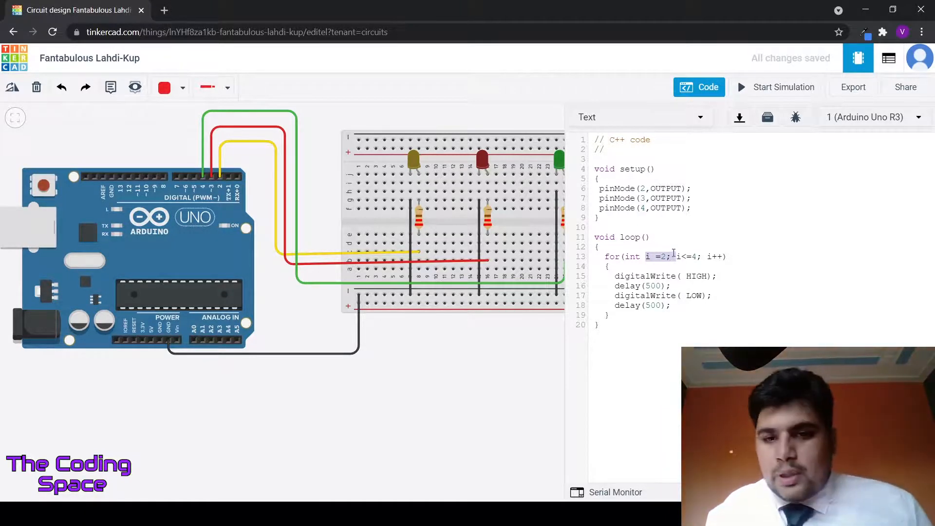
click(622, 256)
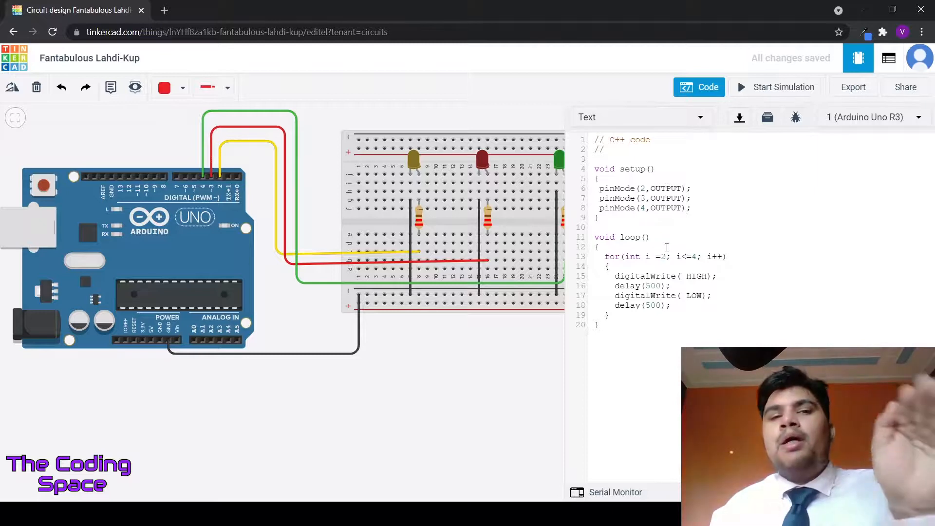
click(677, 276)
text(i,)
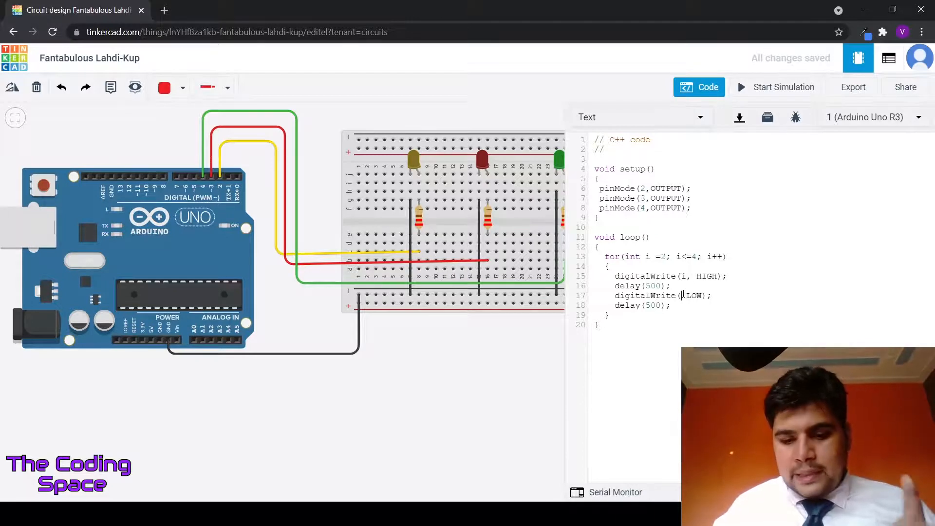
click(682, 295)
text(i,,)
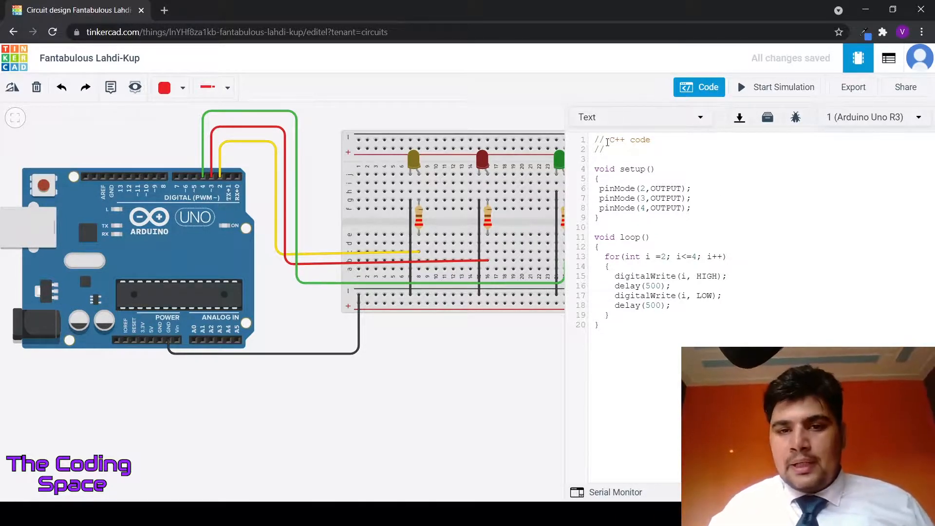
- Run the simulation with the for-loop code and examine the pinMode statements for pins 2, 3 and 4 in setup()
drag(472, 354, 414, 351)
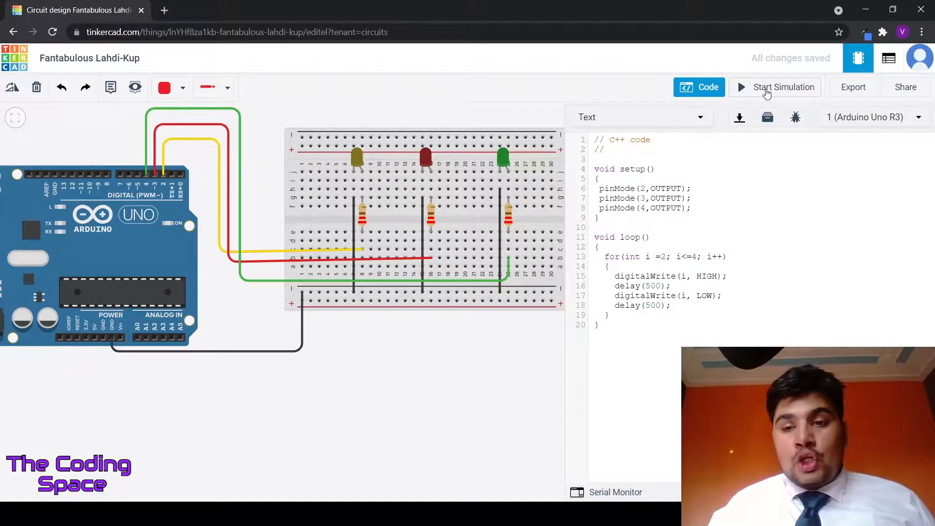
click(767, 93)
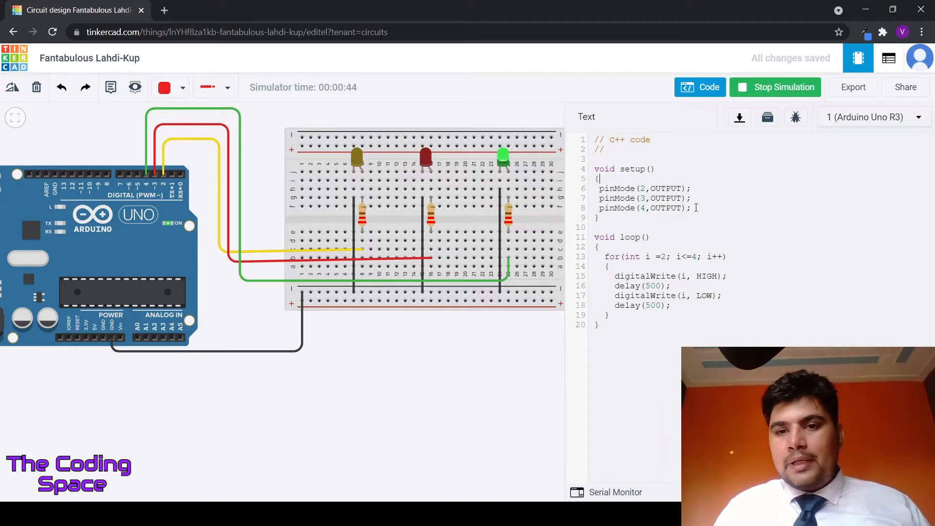
drag(691, 208, 606, 190)
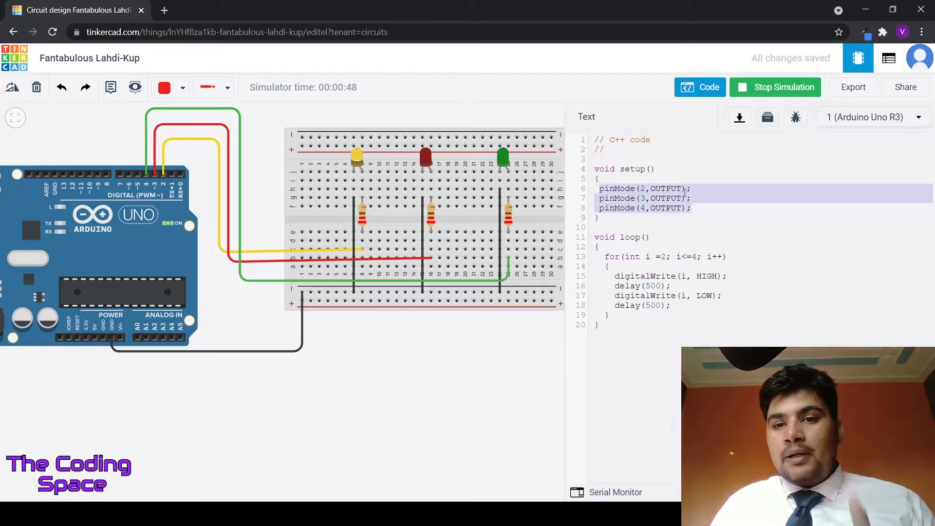
click(702, 188)
drag(701, 188, 590, 188)
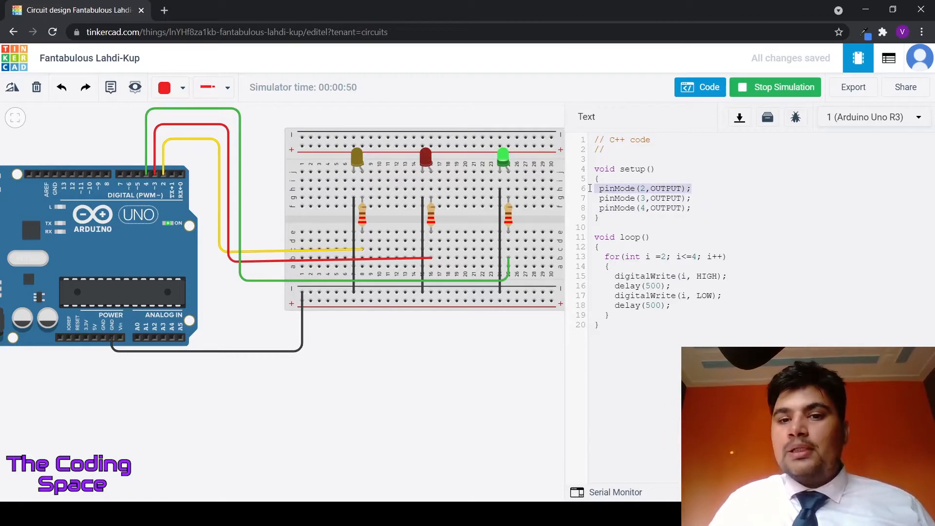